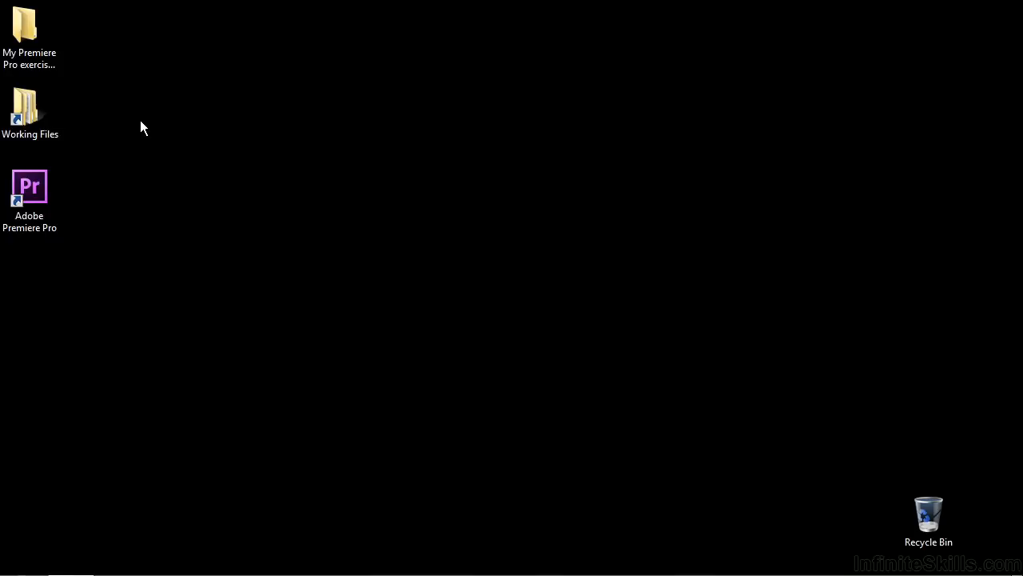
Open the project 1108-Lumetri-effect.prproj from the projects folder inside Working Files
{"action": "double_click", "coordinate": [50, 104]}
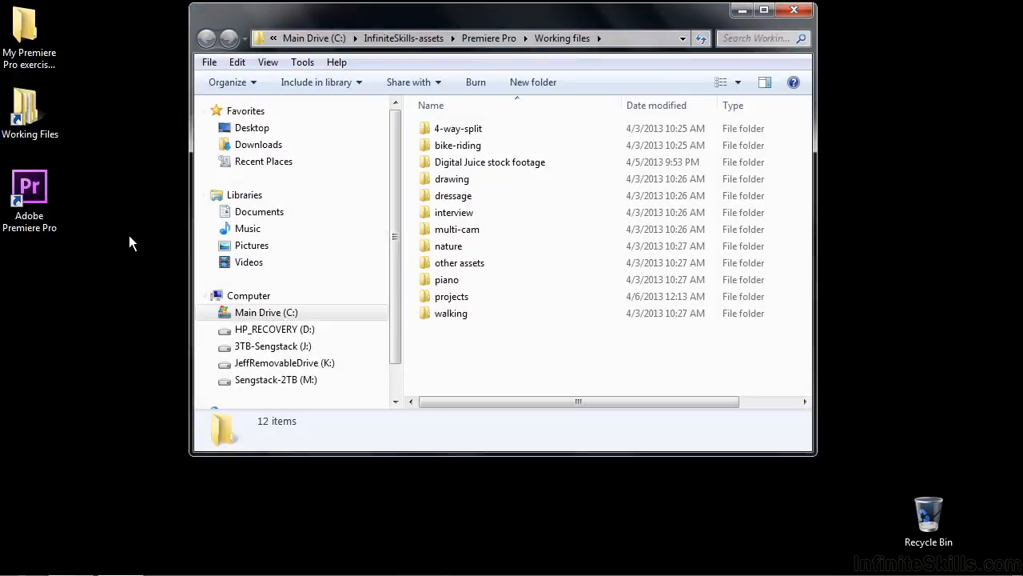
{"action": "double_click", "coordinate": [452, 297]}
{"action": "scroll", "coordinate": [529, 294], "scroll_direction": "down", "scroll_amount": 13}
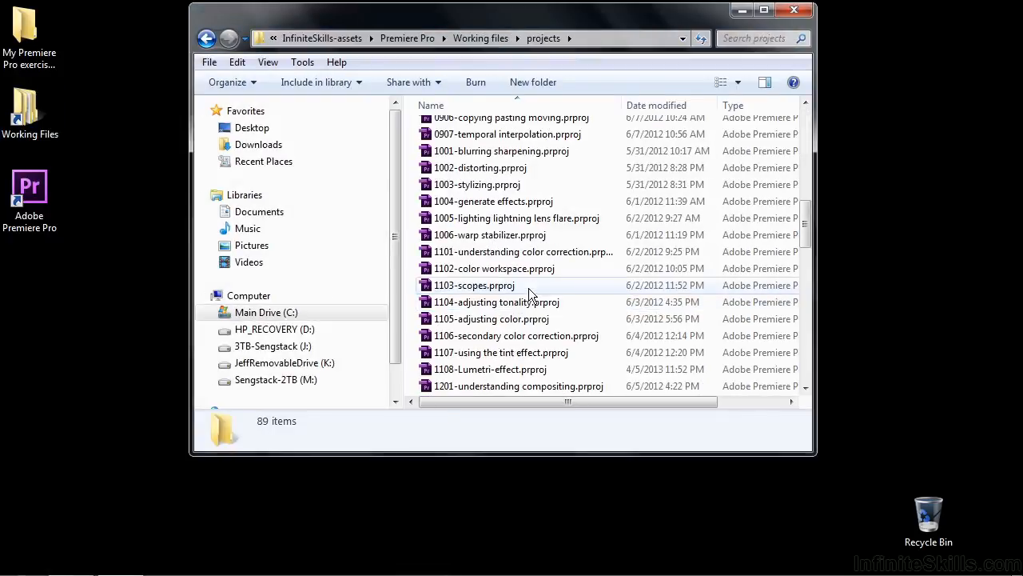
{"action": "double_click", "coordinate": [481, 375]}
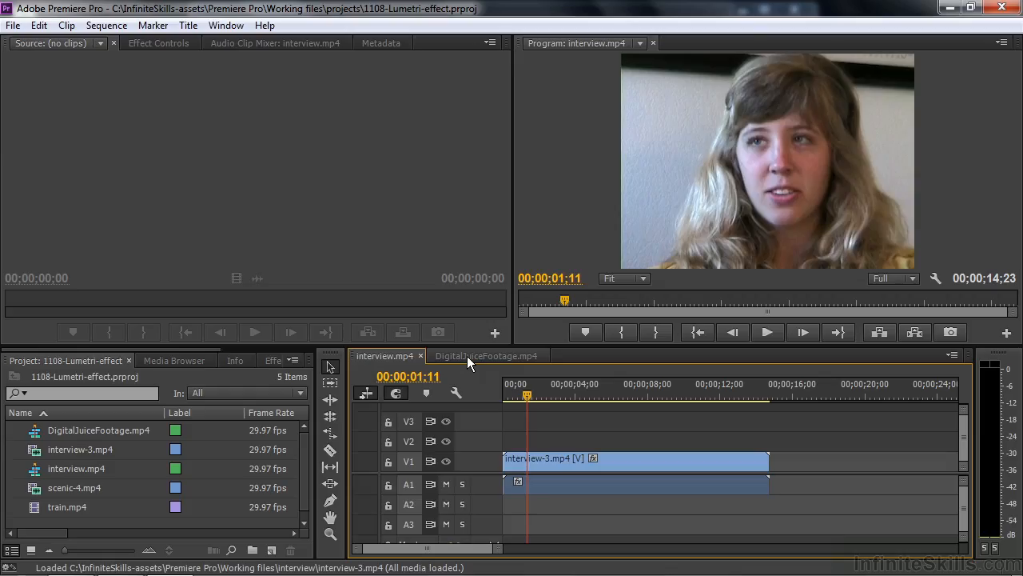
Preview the scenic-4.mp4 and train.mp4 clips in the DigitalJuiceFootage.mp4 sequence
{"action": "left_click", "coordinate": [467, 356]}
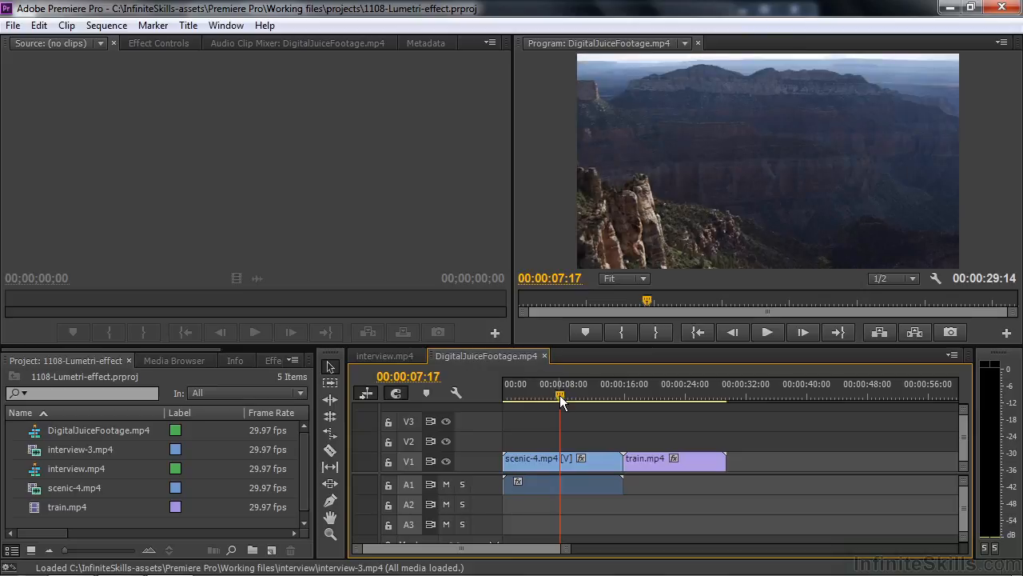
{"action": "left_click", "coordinate": [655, 400]}
{"action": "left_click_drag", "start_coordinate": [655, 401], "coordinate": [554, 394]}
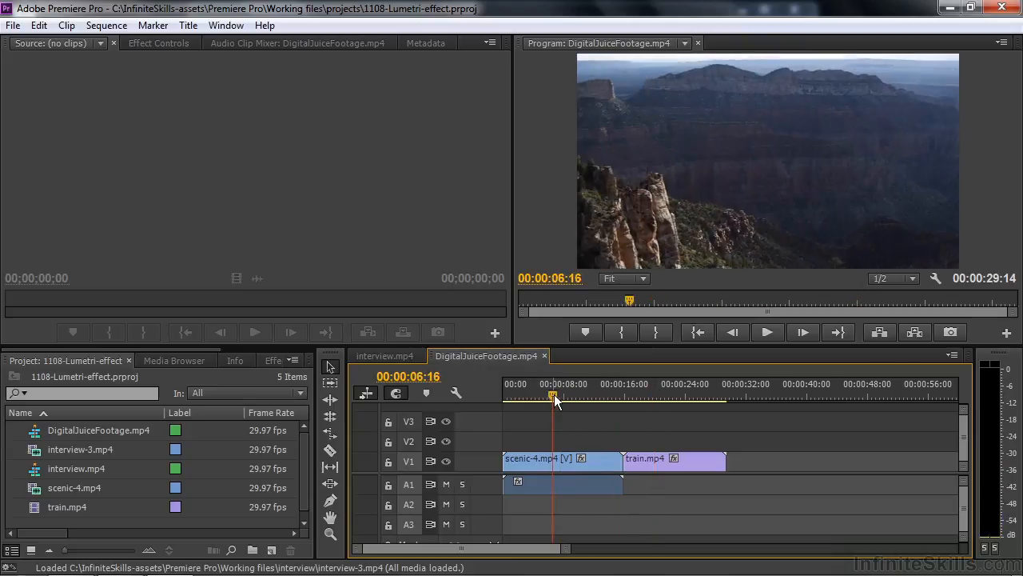
Apply the Lumetri color correction effect to the interview-3.mp4 clip in the interview.mp4 sequence
{"action": "left_click", "coordinate": [394, 357]}
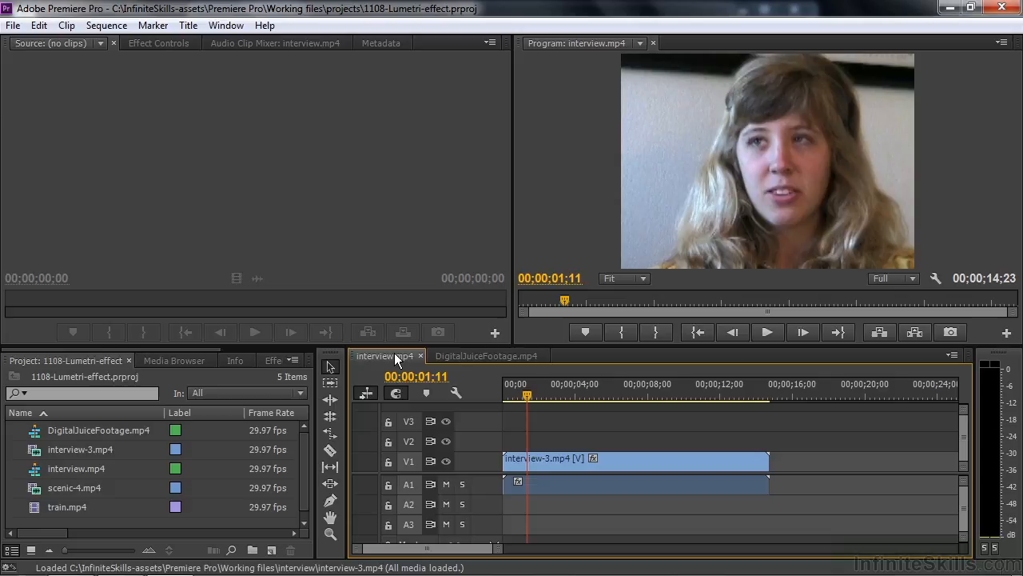
{"action": "left_click", "coordinate": [272, 360]}
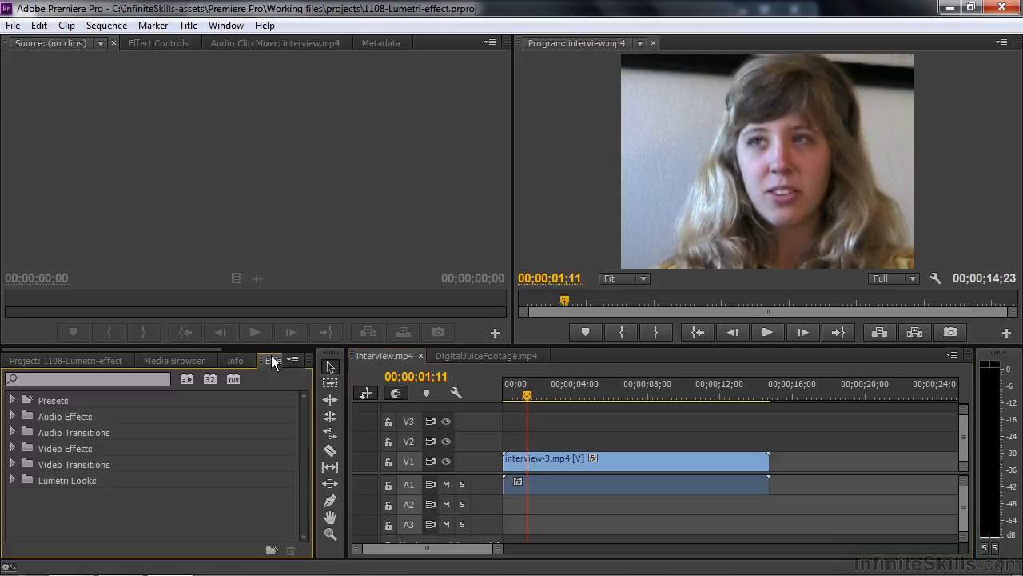
{"action": "left_click", "coordinate": [13, 449]}
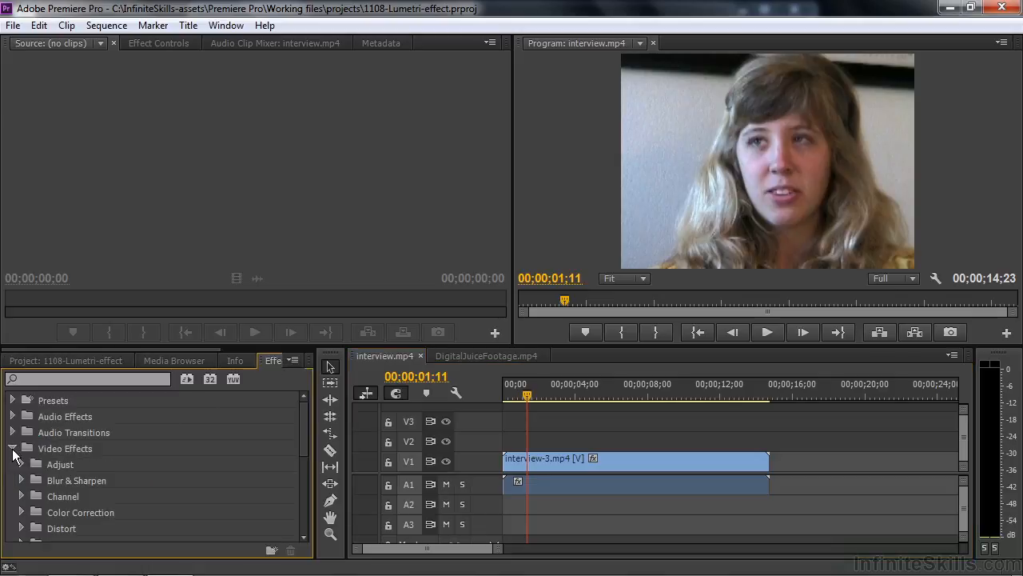
{"action": "left_click", "coordinate": [22, 512]}
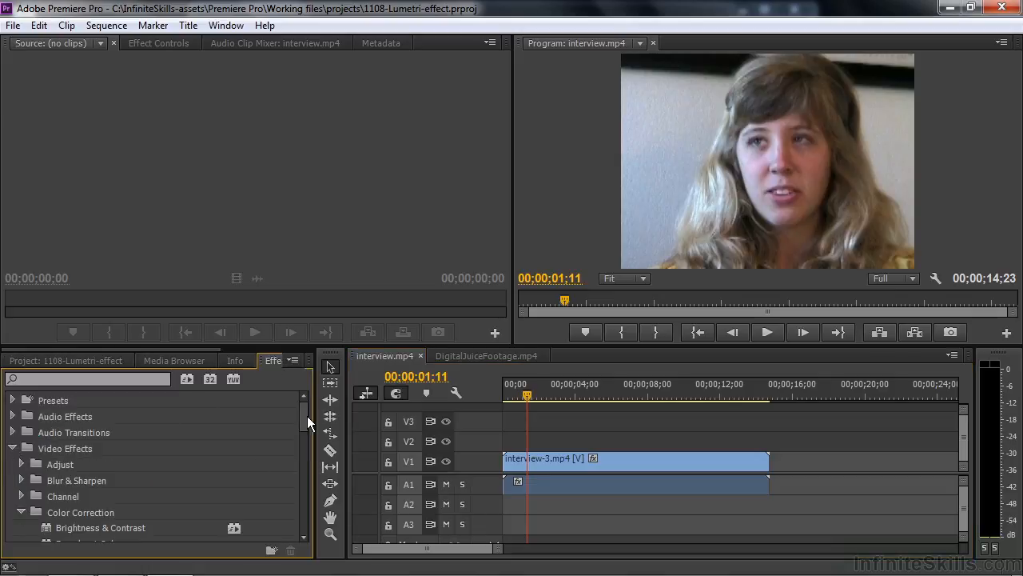
{"action": "left_click_drag", "start_coordinate": [306, 416], "coordinate": [306, 466]}
{"action": "left_click_drag", "start_coordinate": [51, 471], "coordinate": [563, 469]}
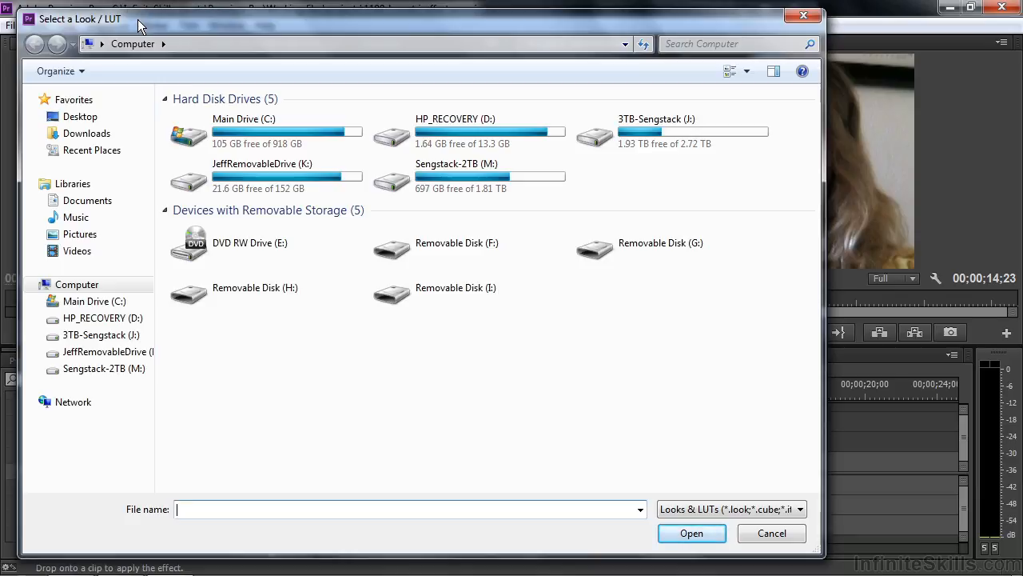
Load Kodak 5205 Fuji 3510 (by Adobe).cube for the effect from Program Files > Adobe > Adobe Premiere Pro > Lumetri > LUTs on the C: drive
{"action": "double_click", "coordinate": [223, 124]}
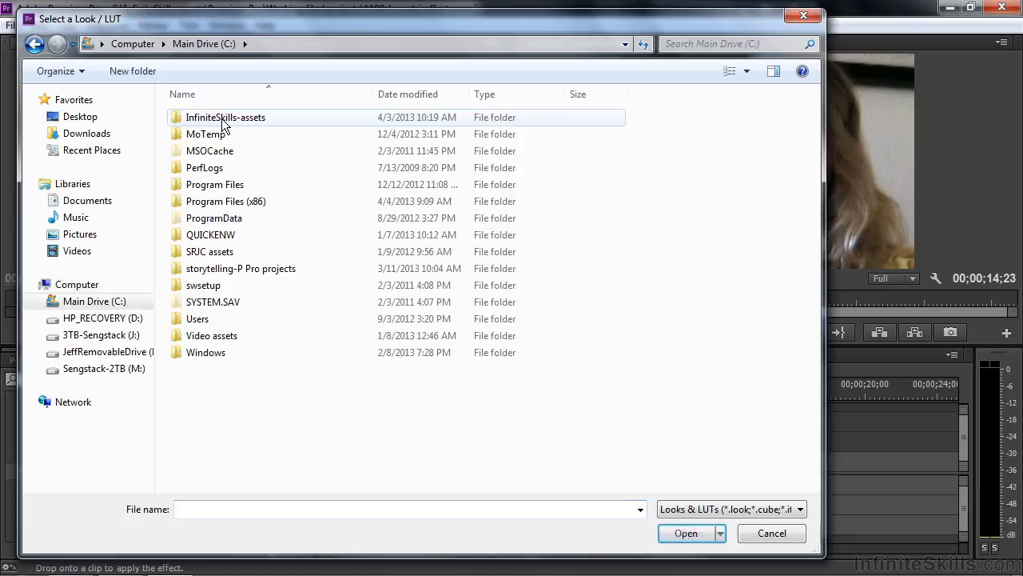
{"action": "double_click", "coordinate": [224, 186]}
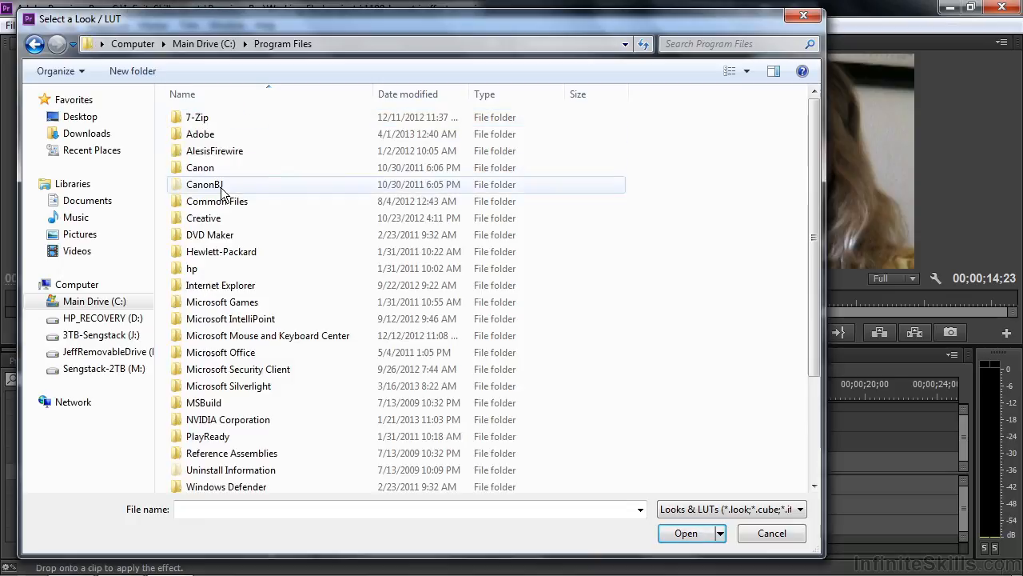
{"action": "double_click", "coordinate": [206, 136]}
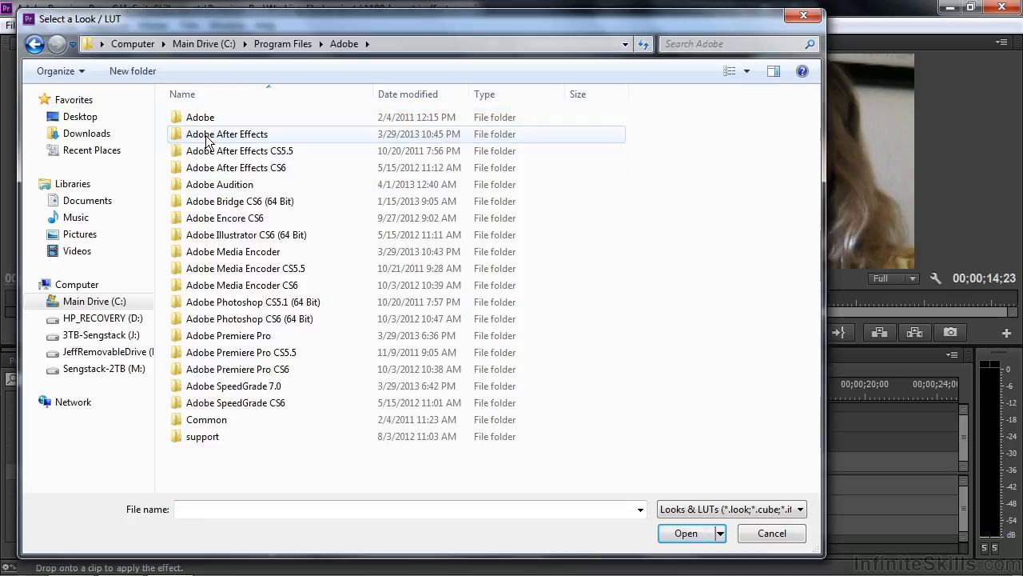
{"action": "double_click", "coordinate": [224, 335]}
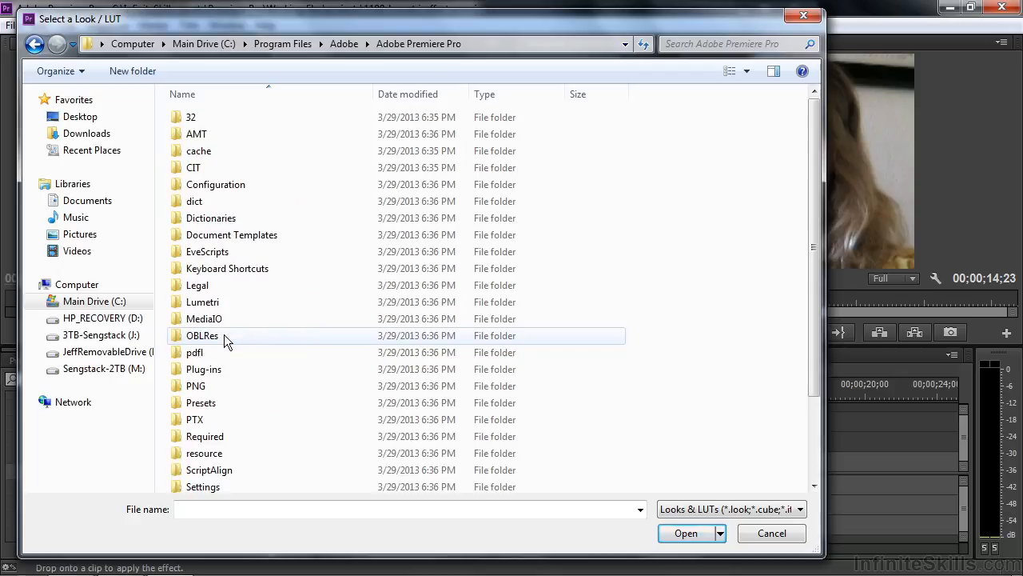
{"action": "double_click", "coordinate": [192, 303]}
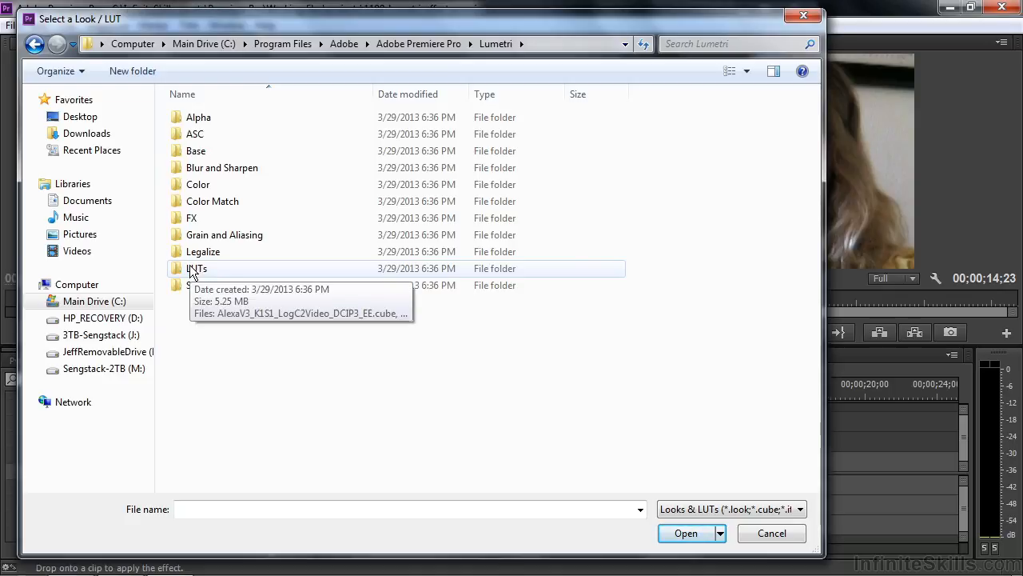
{"action": "double_click", "coordinate": [180, 271]}
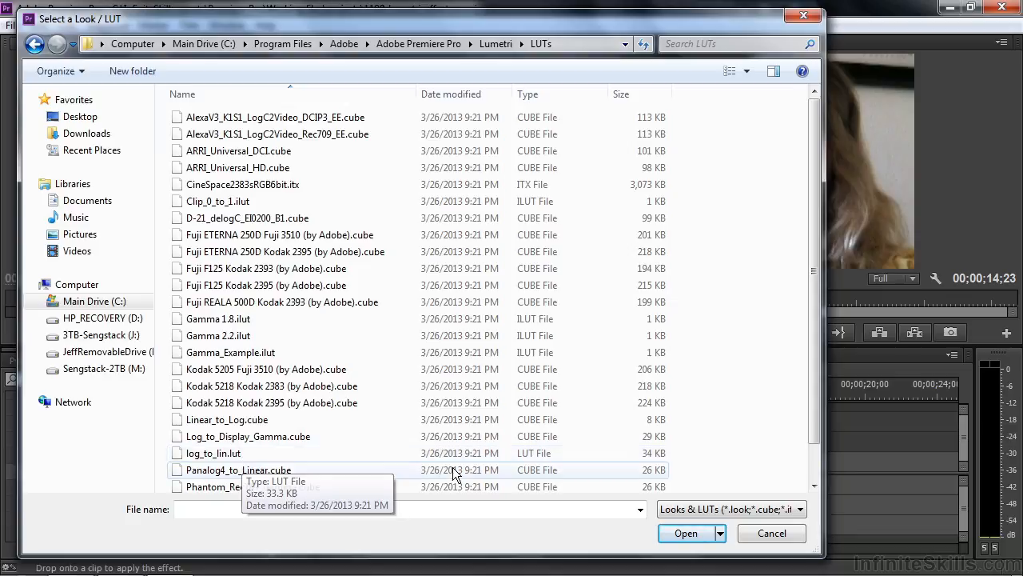
{"action": "left_click", "coordinate": [711, 510]}
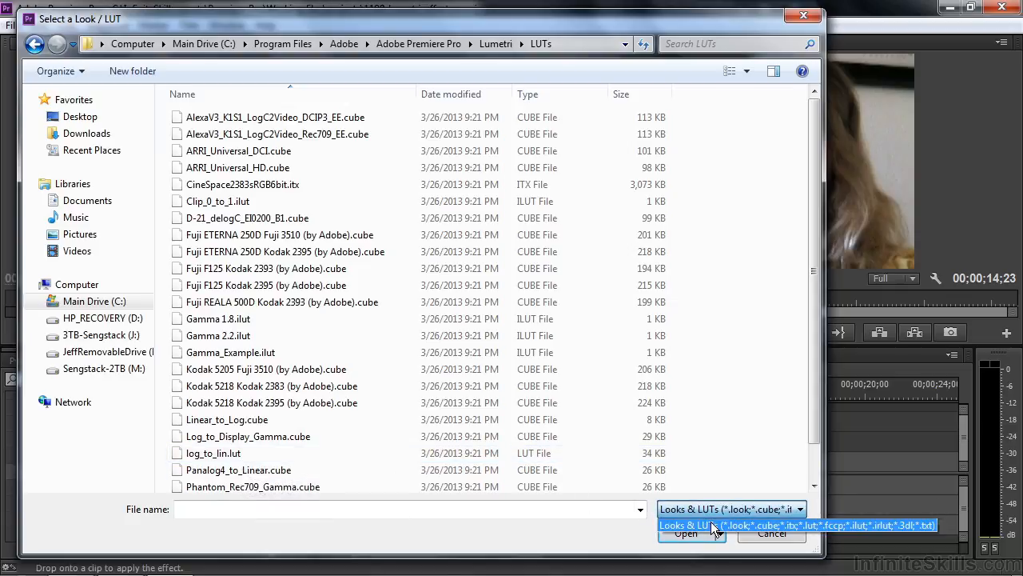
{"action": "left_click", "coordinate": [207, 372]}
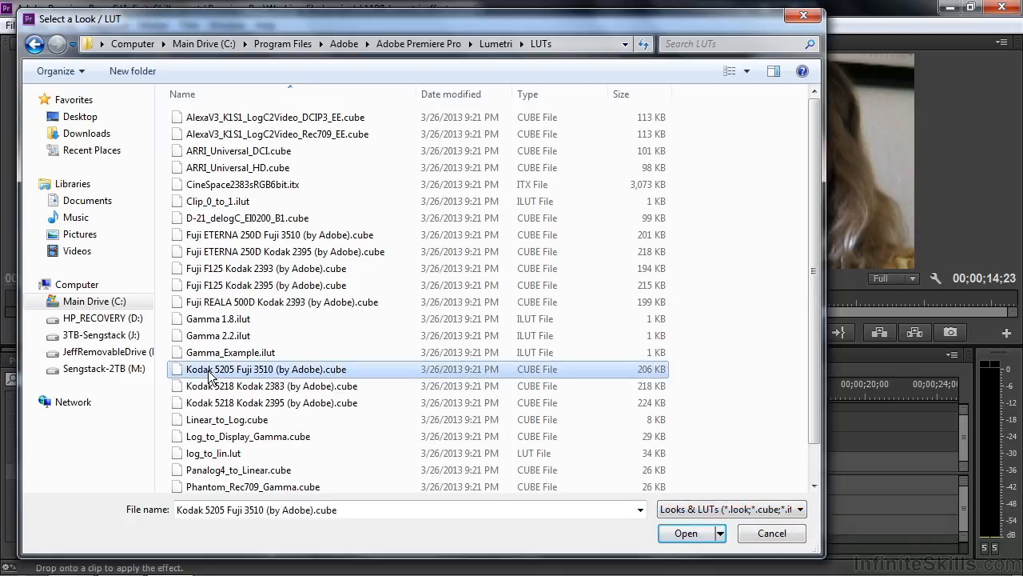
{"action": "double_click", "coordinate": [210, 375]}
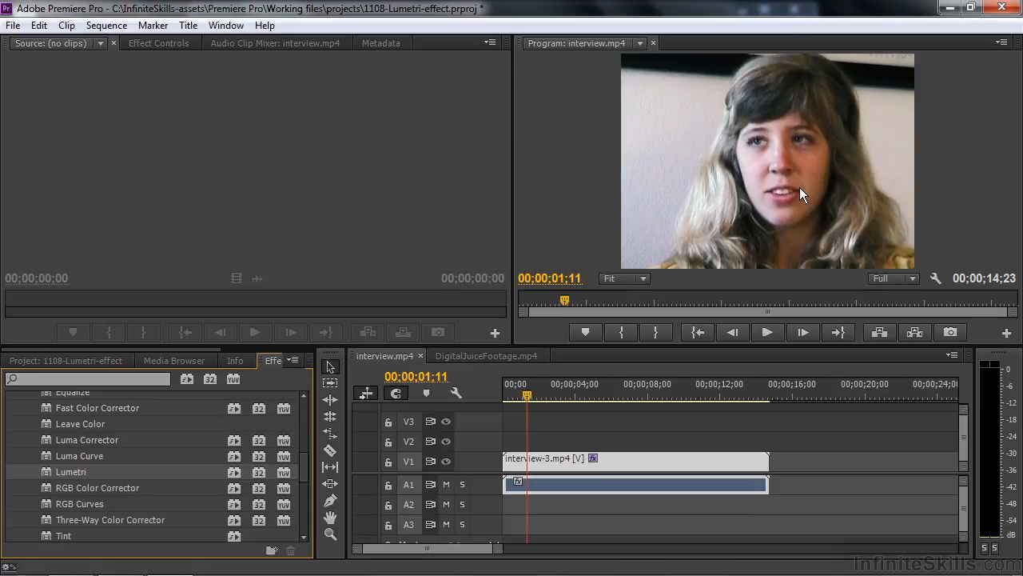
Compare the interview-3.mp4 clip with the Lumetri effect switched off and back on
{"action": "left_click", "coordinate": [163, 40]}
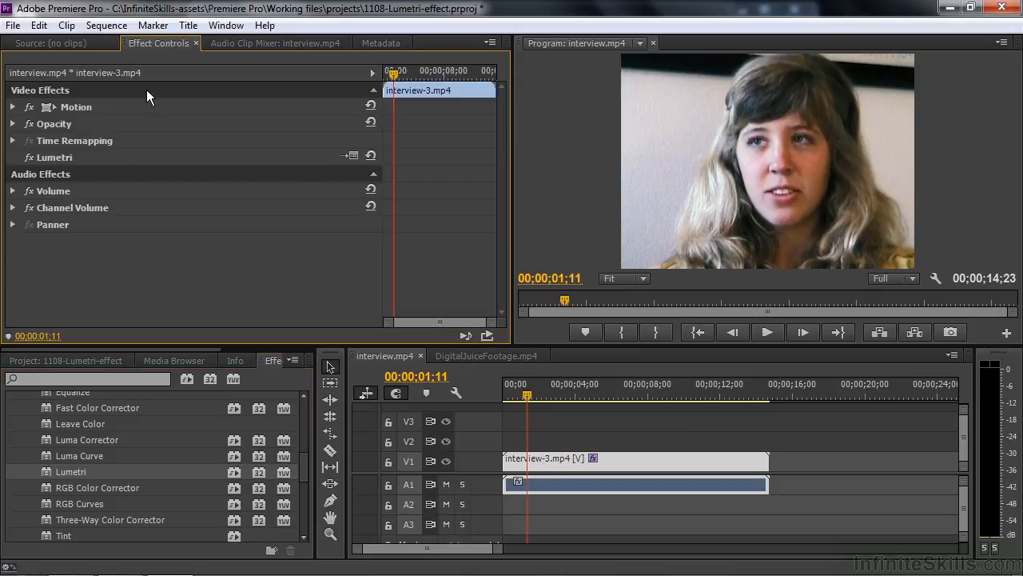
{"action": "left_click", "coordinate": [28, 158]}
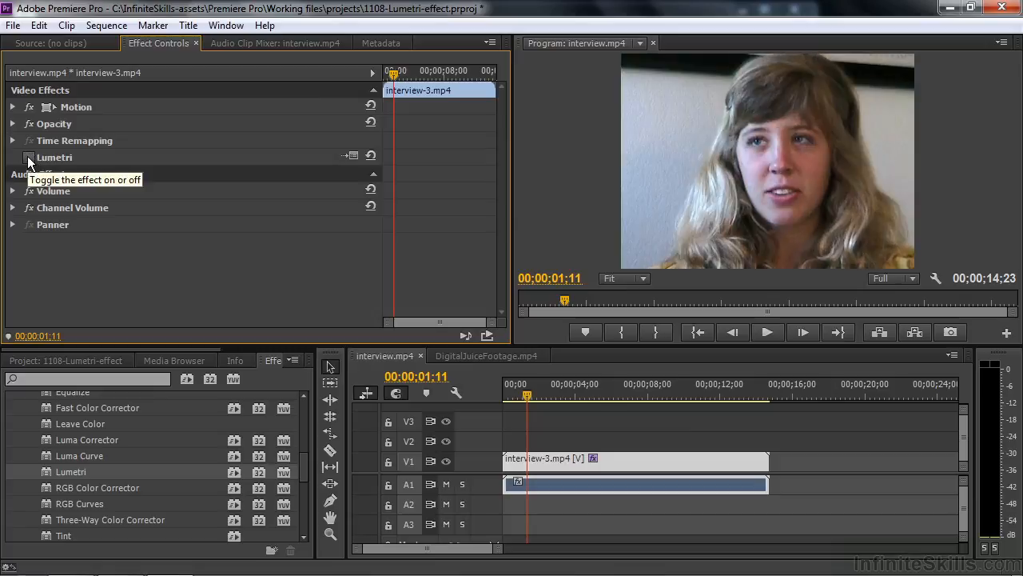
{"action": "left_click", "coordinate": [29, 157]}
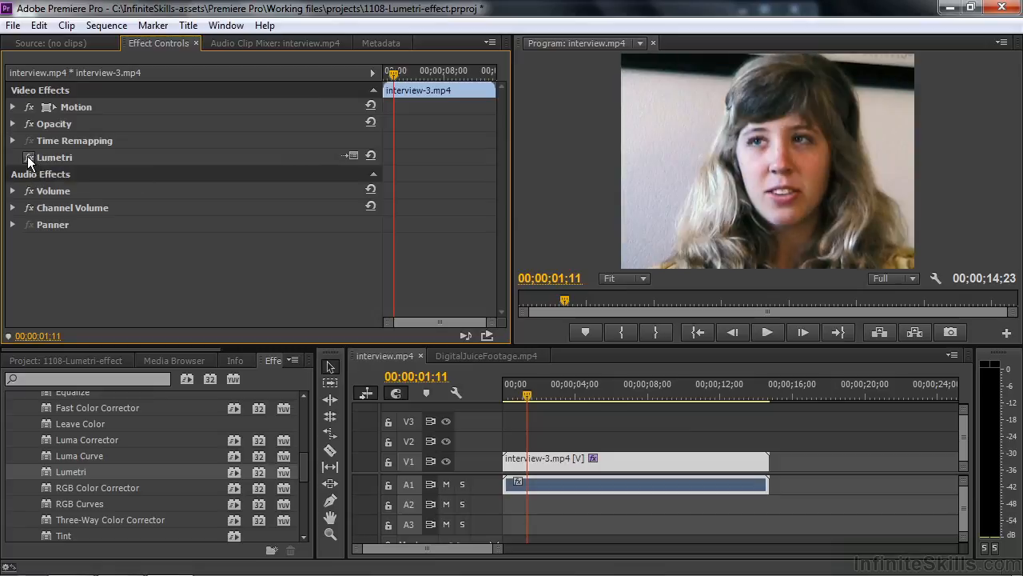
Replace the Lumetri effect's LUT with Fuji F125 Kodak 2393 (by Adobe).cube
{"action": "left_click", "coordinate": [350, 155]}
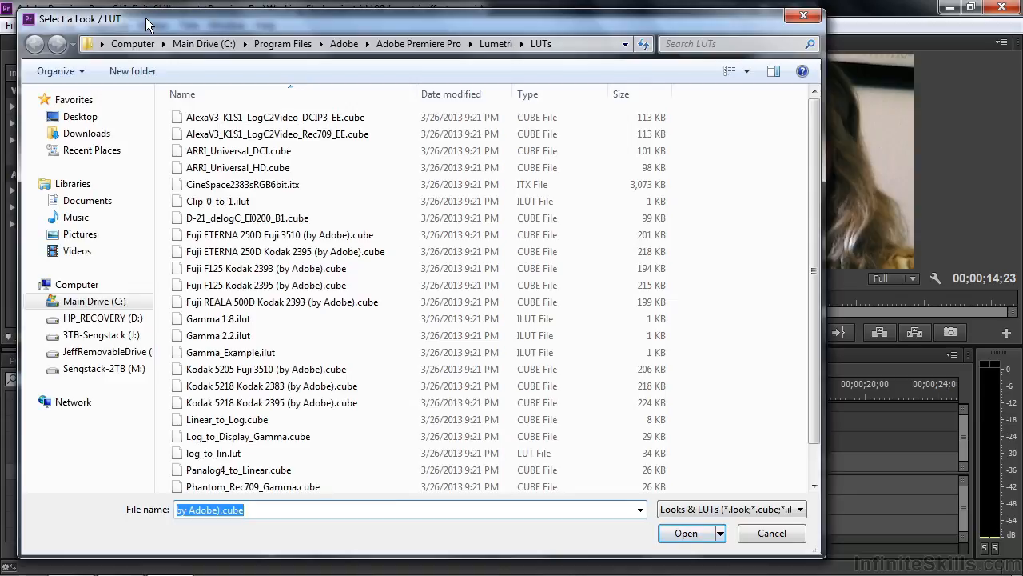
{"action": "left_click", "coordinate": [203, 270]}
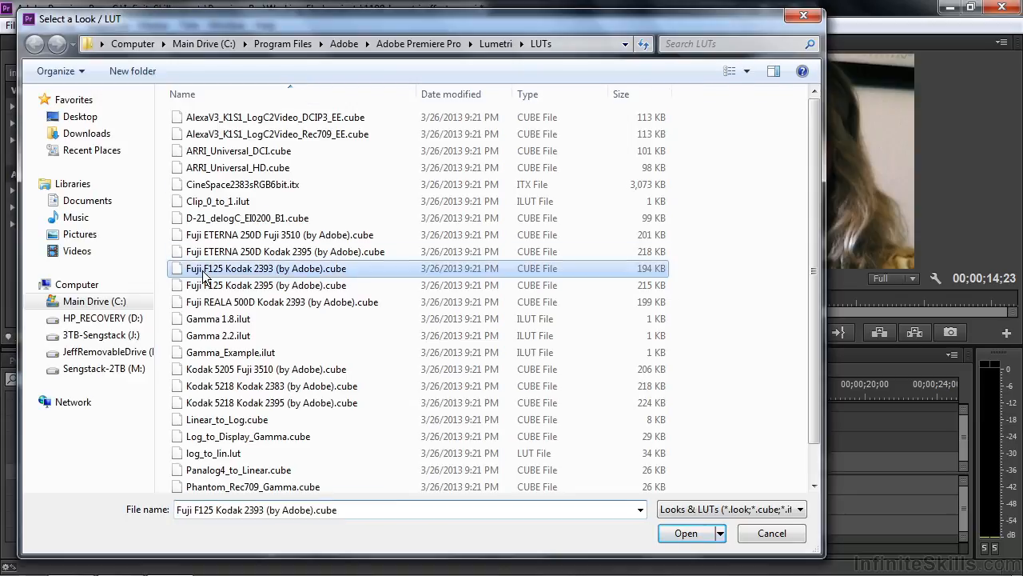
{"action": "double_click", "coordinate": [204, 275]}
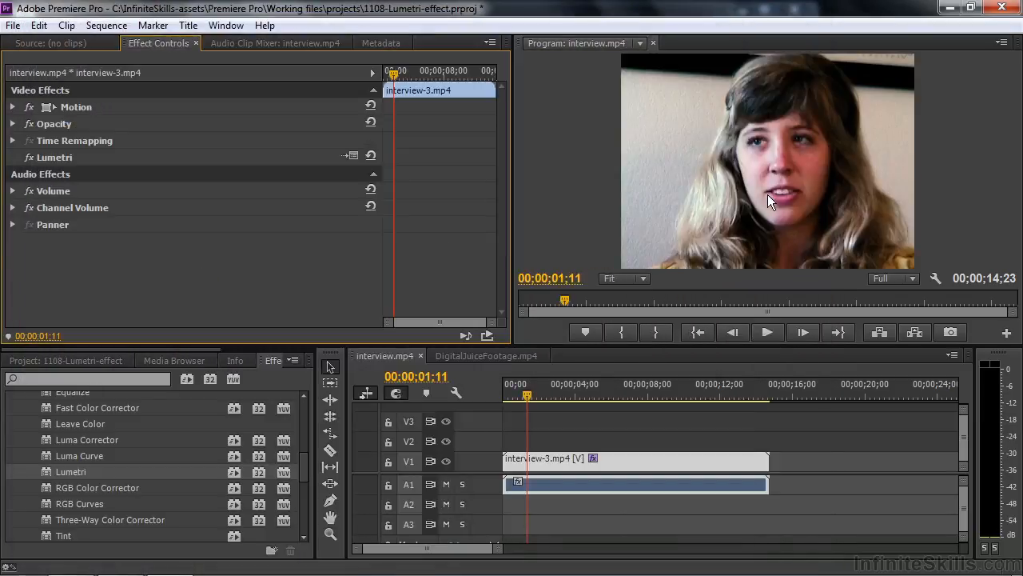
Compare the clip with and without the new LUT, leaving the Lumetri effect switched off
{"action": "left_click", "coordinate": [30, 156]}
{"action": "left_click", "coordinate": [30, 156]}
{"action": "left_click", "coordinate": [30, 154]}
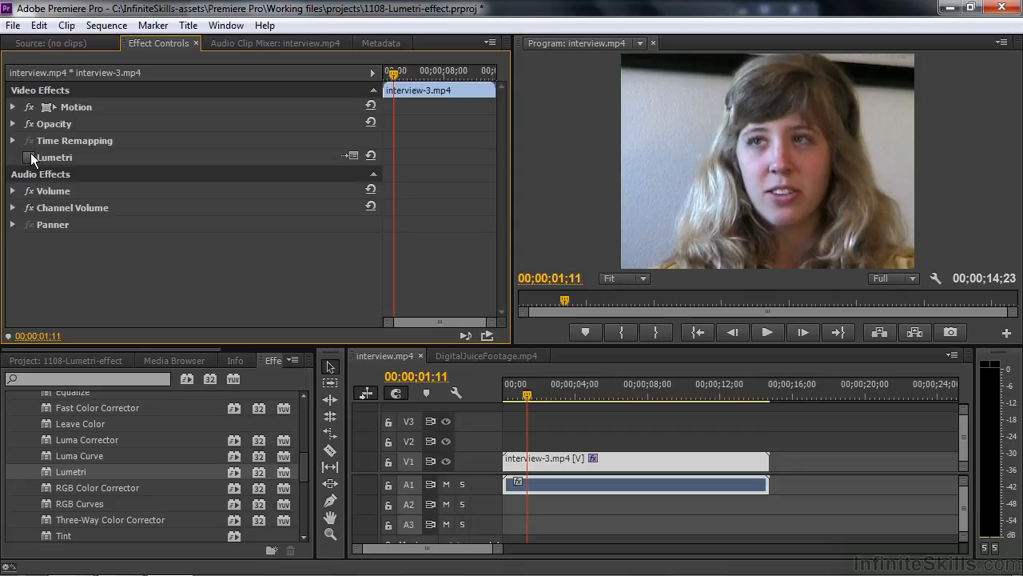
Expand Lumetri Looks, collapse its Cinematic, Desaturation, Style and Temperature folders, and widen the effects area for larger look previews
{"action": "left_click_drag", "start_coordinate": [305, 460], "coordinate": [304, 521]}
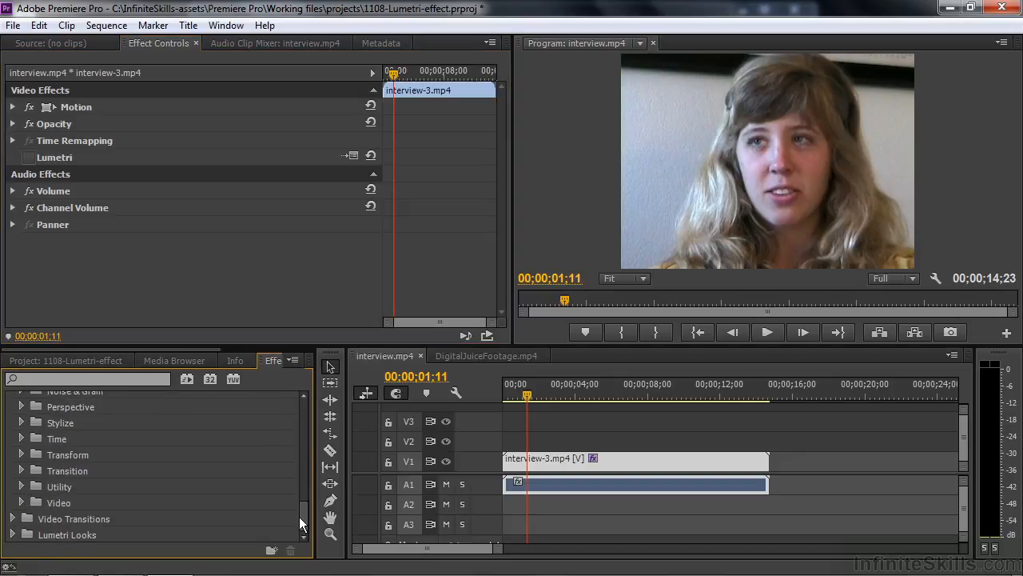
{"action": "left_click", "coordinate": [13, 536]}
{"action": "left_click_drag", "start_coordinate": [305, 462], "coordinate": [307, 474]}
{"action": "left_click", "coordinate": [22, 431]}
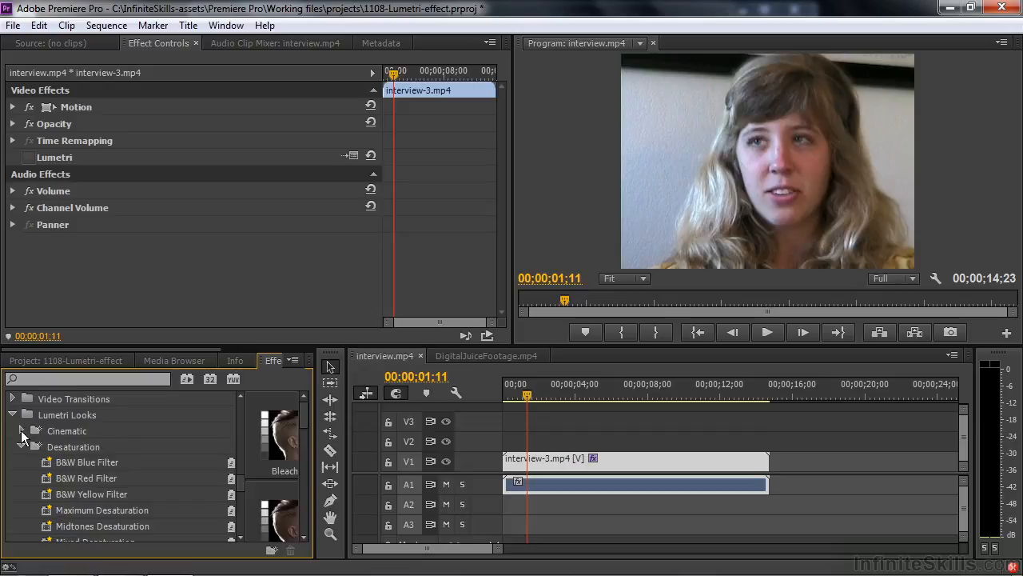
{"action": "left_click", "coordinate": [22, 447]}
{"action": "left_click", "coordinate": [22, 461]}
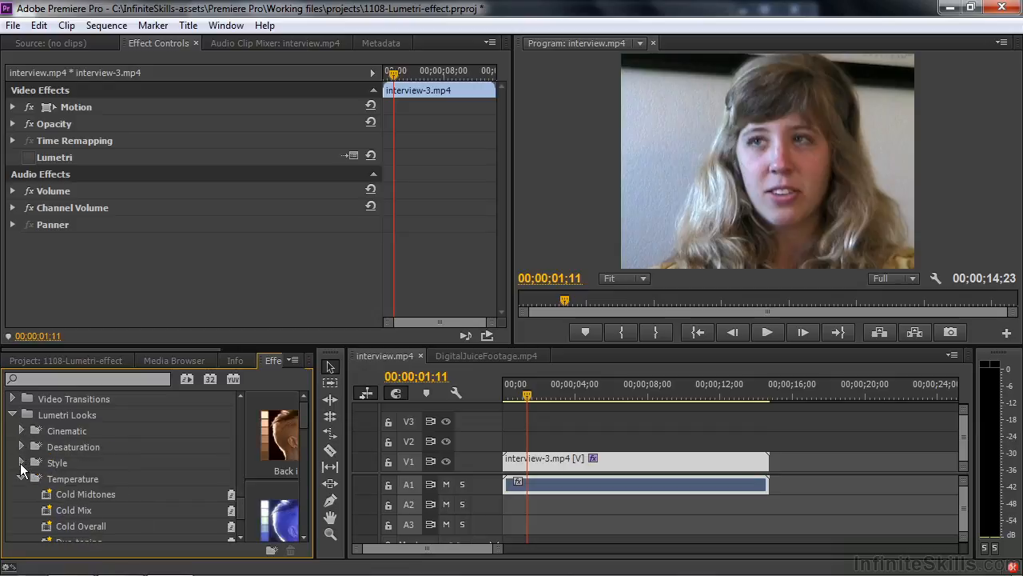
{"action": "left_click", "coordinate": [21, 479]}
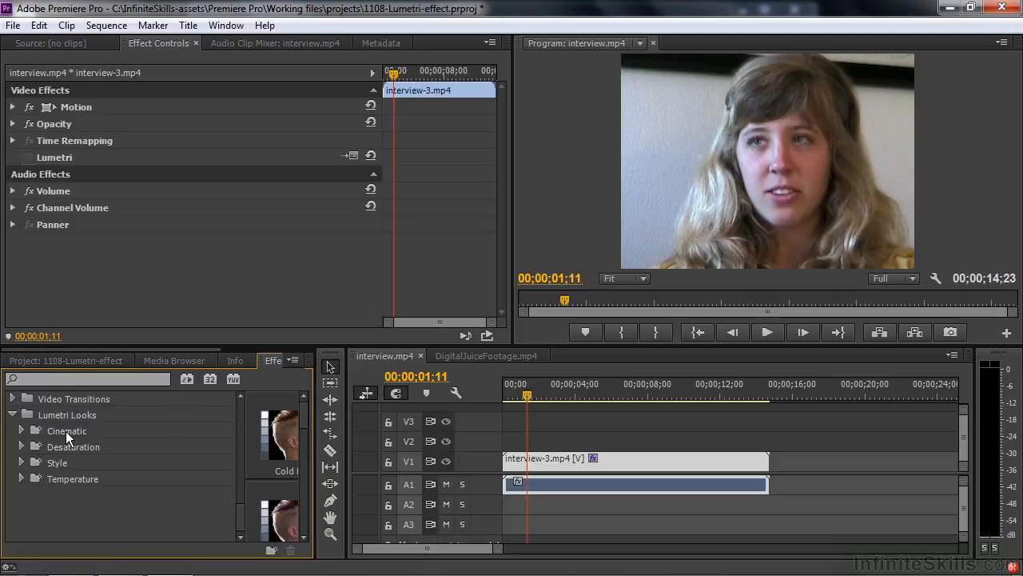
{"action": "left_click_drag", "start_coordinate": [319, 439], "coordinate": [541, 446]}
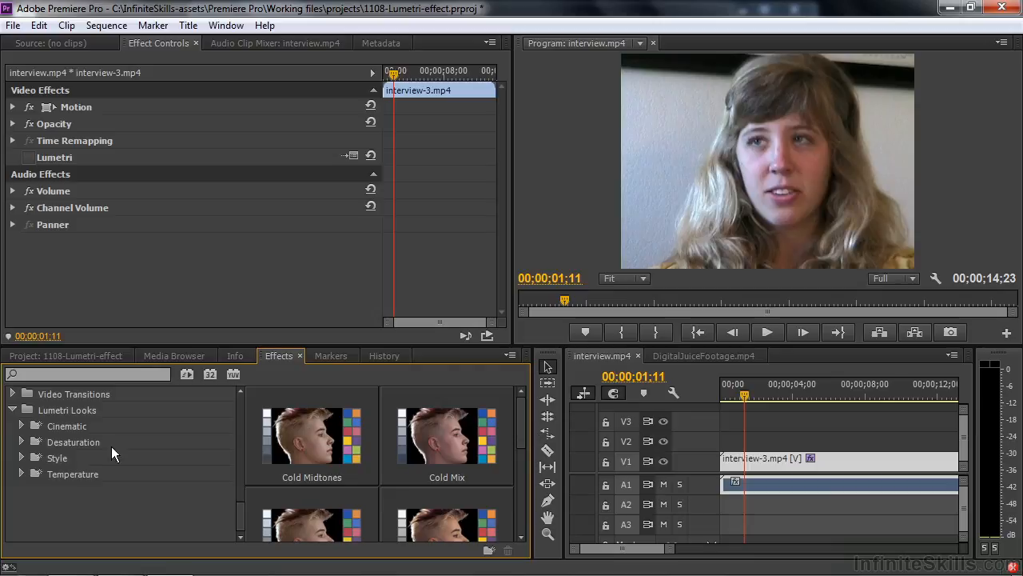
Examine the preview thumbnails of the Cinematic, Desaturation and Style looks in Lumetri Looks
{"action": "left_click", "coordinate": [64, 427]}
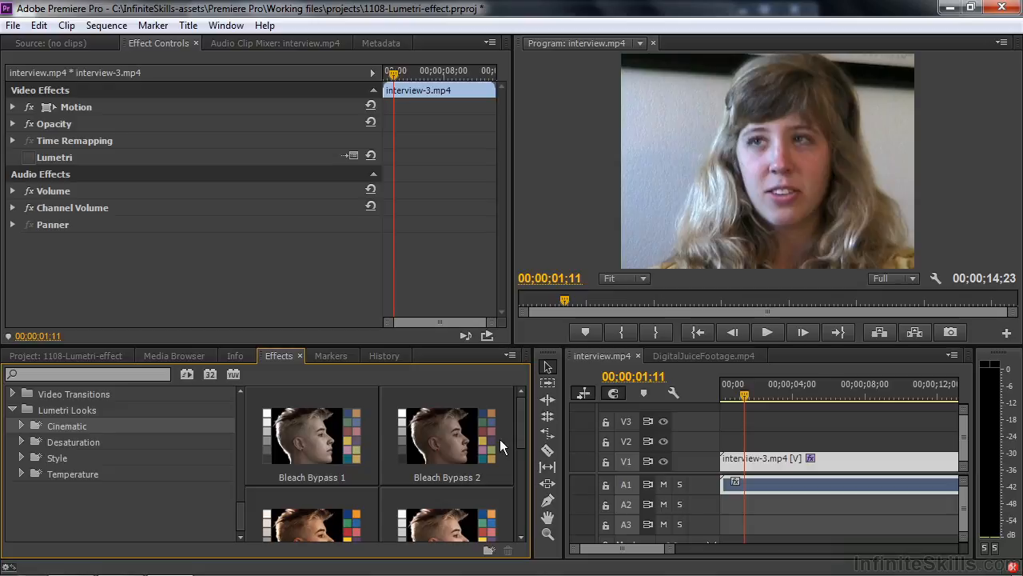
{"action": "left_click_drag", "start_coordinate": [518, 423], "coordinate": [523, 453]}
{"action": "left_click_drag", "start_coordinate": [525, 469], "coordinate": [526, 515]}
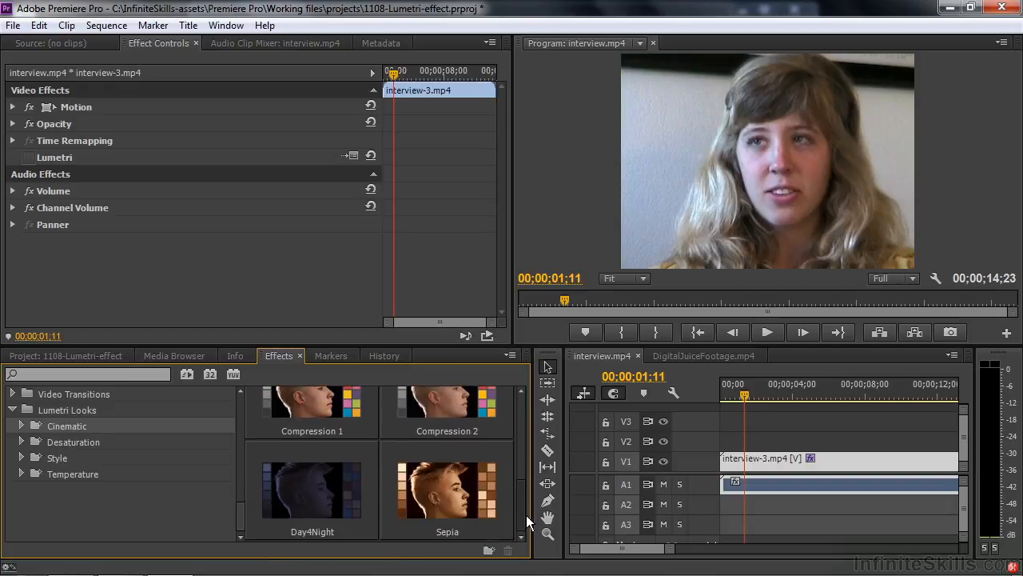
{"action": "left_click", "coordinate": [75, 444]}
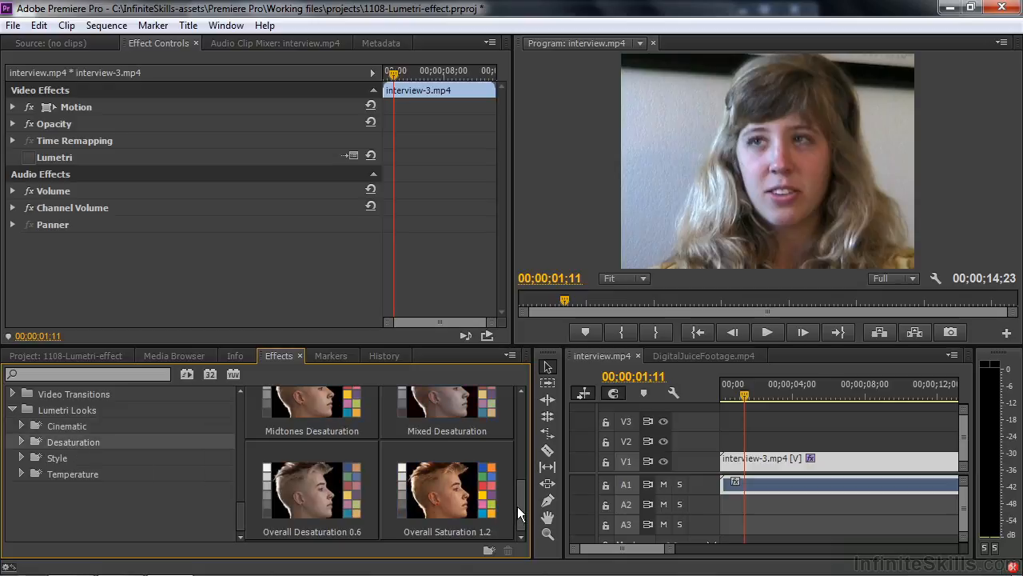
{"action": "scroll", "coordinate": [518, 502], "scroll_direction": "up", "scroll_amount": 3}
{"action": "left_click_drag", "start_coordinate": [531, 415], "coordinate": [530, 517]}
{"action": "left_click", "coordinate": [61, 459]}
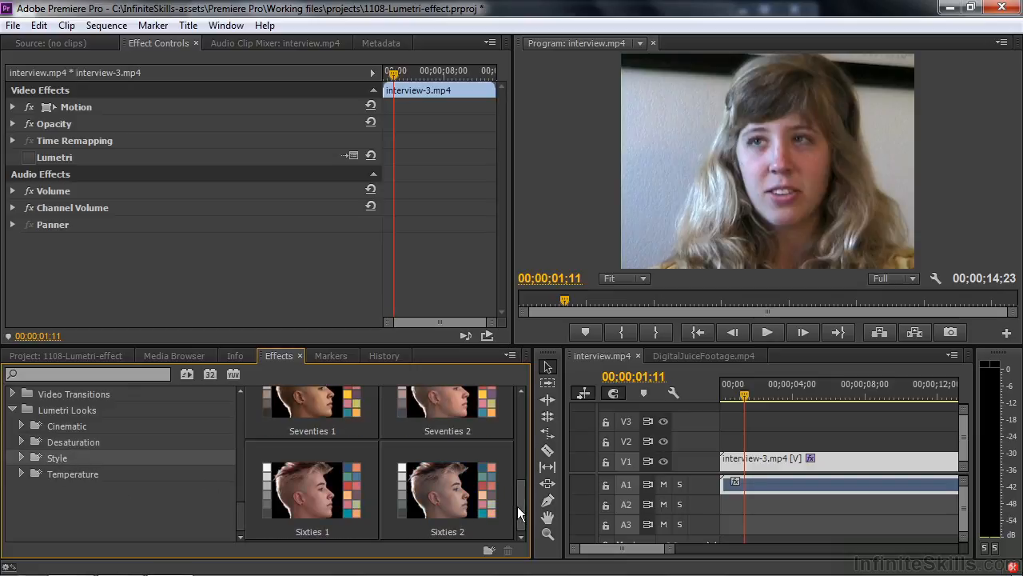
Apply the Warm Overall and Warm Gamma Mix looks from the Temperature folder to the interview-3.mp4 clip
{"action": "left_click_drag", "start_coordinate": [519, 511], "coordinate": [524, 429]}
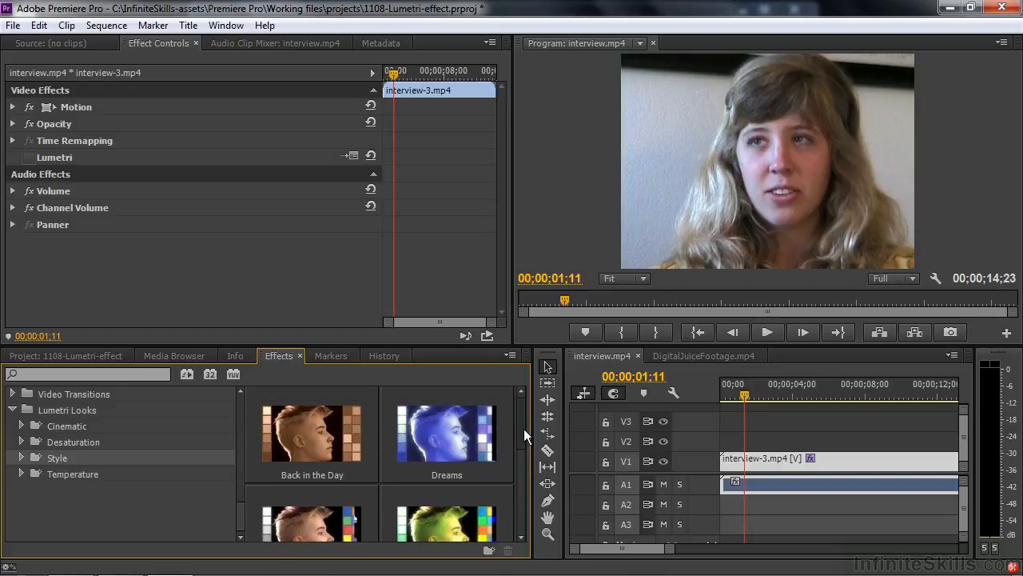
{"action": "left_click", "coordinate": [74, 474]}
{"action": "left_click_drag", "start_coordinate": [518, 421], "coordinate": [520, 517]}
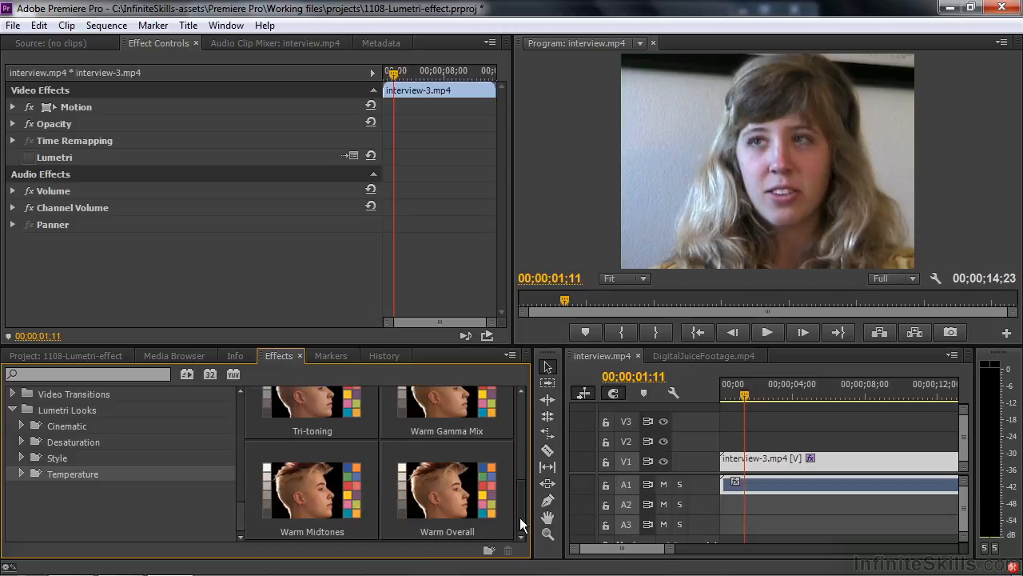
{"action": "double_click", "coordinate": [454, 497]}
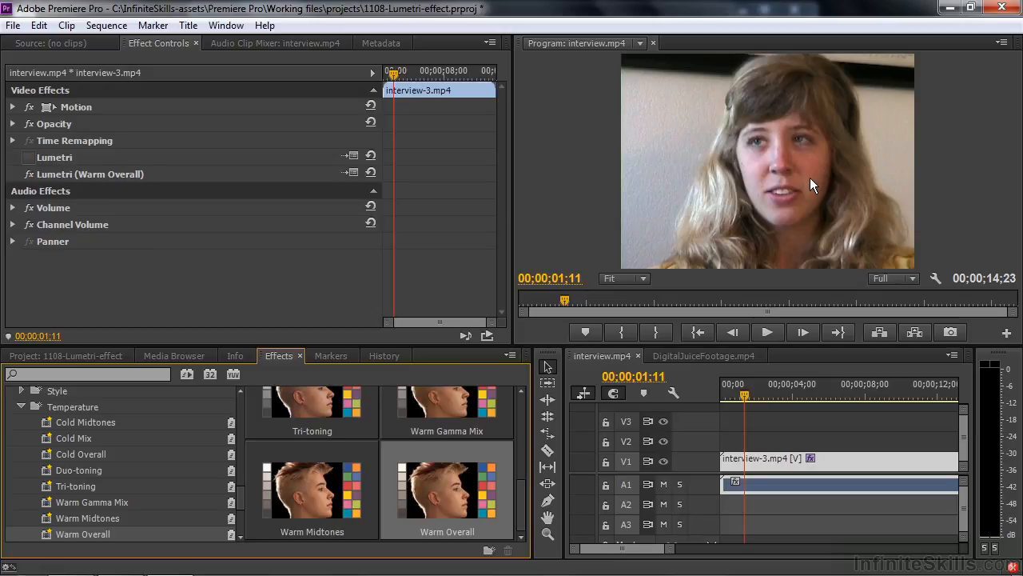
{"action": "double_click", "coordinate": [434, 395]}
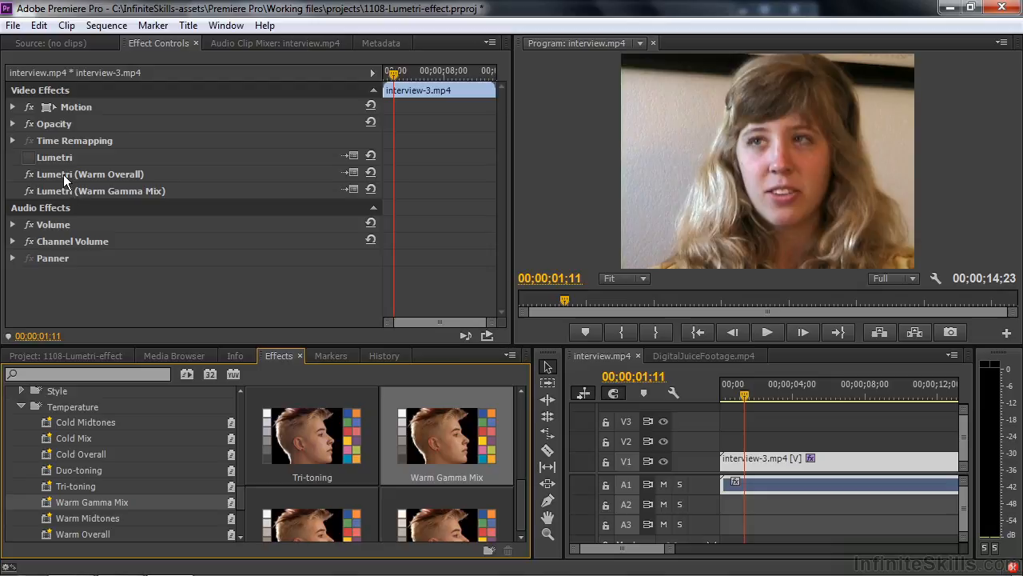
Switch off both warm looks and remove all three Lumetri effects from the interview-3.mp4 clip
{"action": "left_click", "coordinate": [30, 177]}
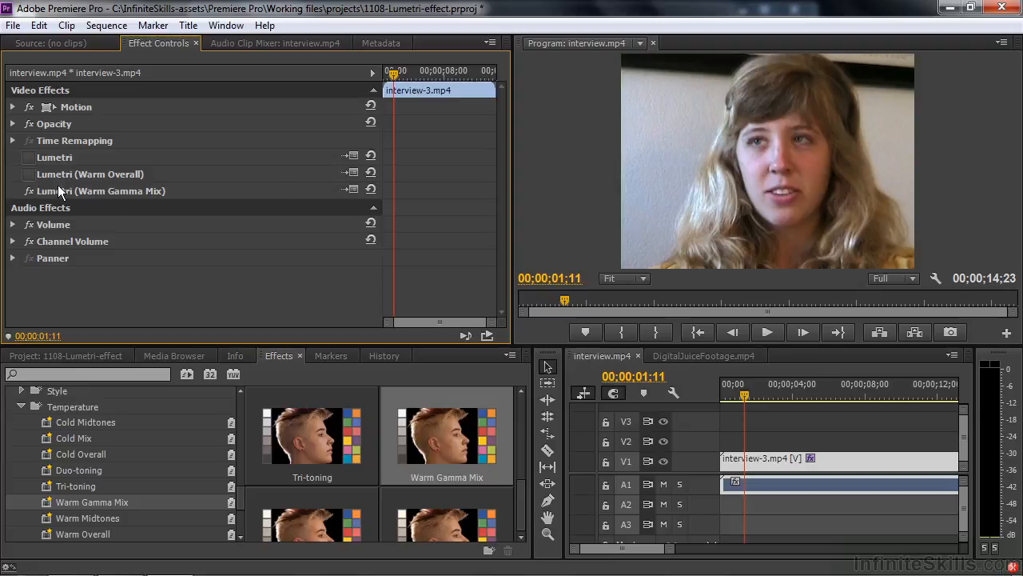
{"action": "left_click", "coordinate": [30, 193]}
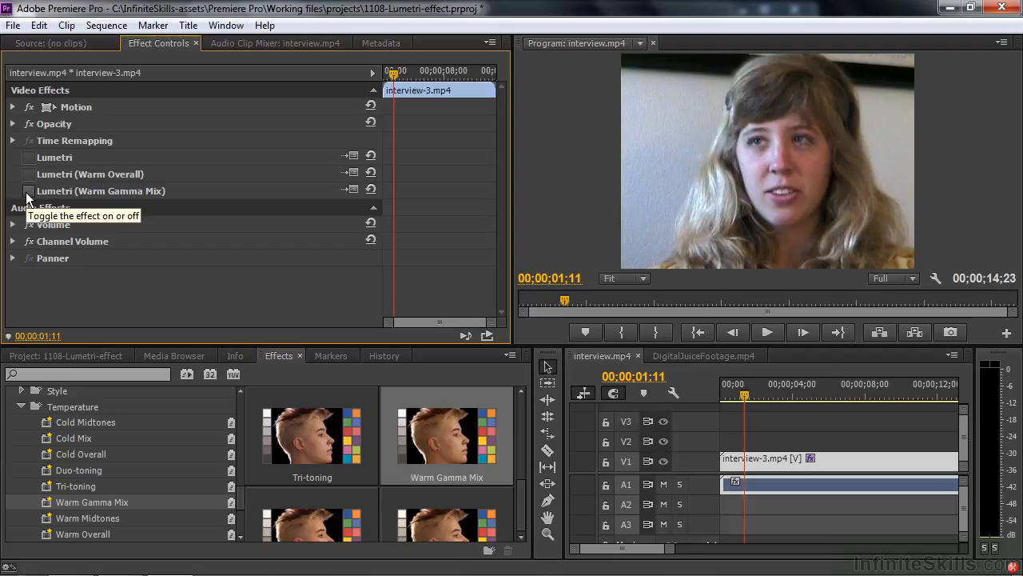
{"action": "left_click", "coordinate": [62, 160]}
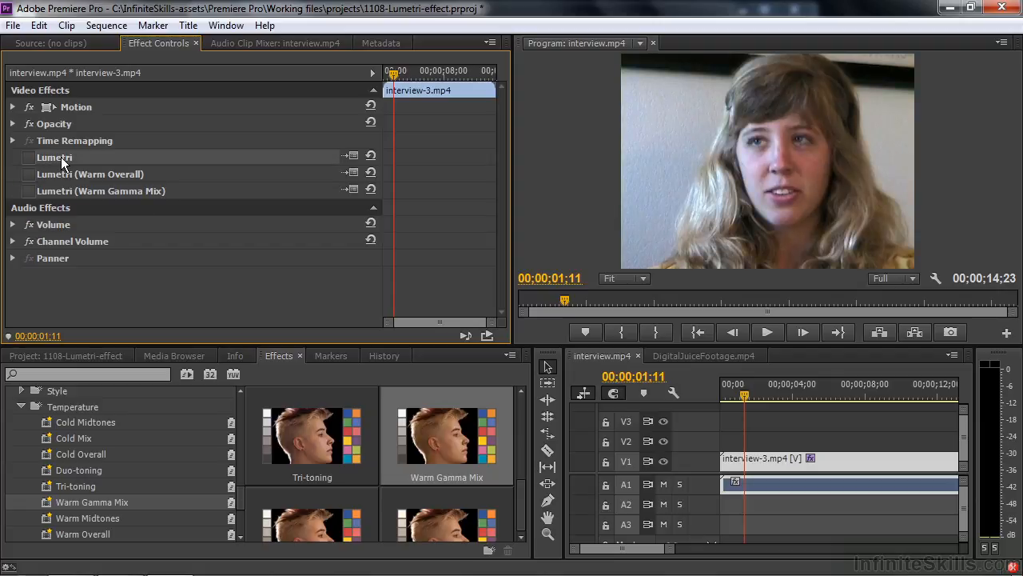
{"action": "key", "text": "Delete"}
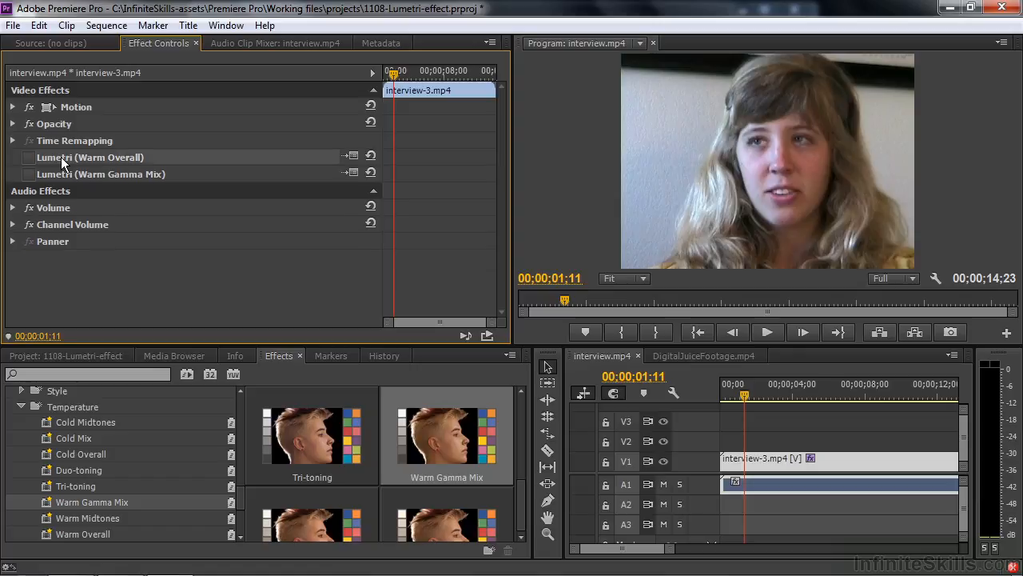
{"action": "key", "text": "Delete"}
{"action": "left_click", "coordinate": [62, 159]}
{"action": "key", "text": "Delete"}
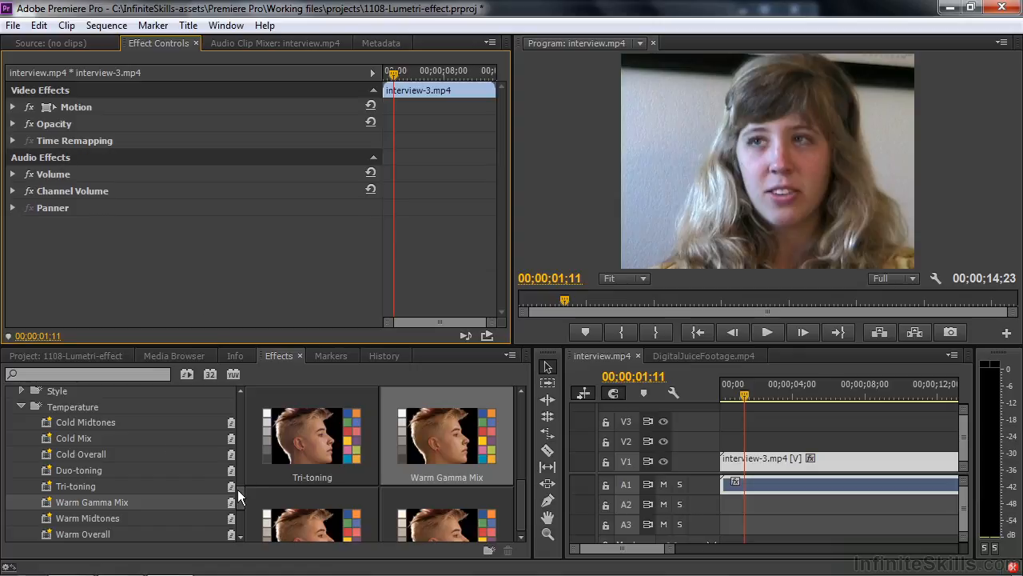
Apply the Dreams look from the Style folder to the interview-3.mp4 clip
{"action": "scroll", "coordinate": [237, 489], "scroll_direction": "up", "scroll_amount": 2}
{"action": "scroll", "coordinate": [237, 492], "scroll_direction": "down", "scroll_amount": 2}
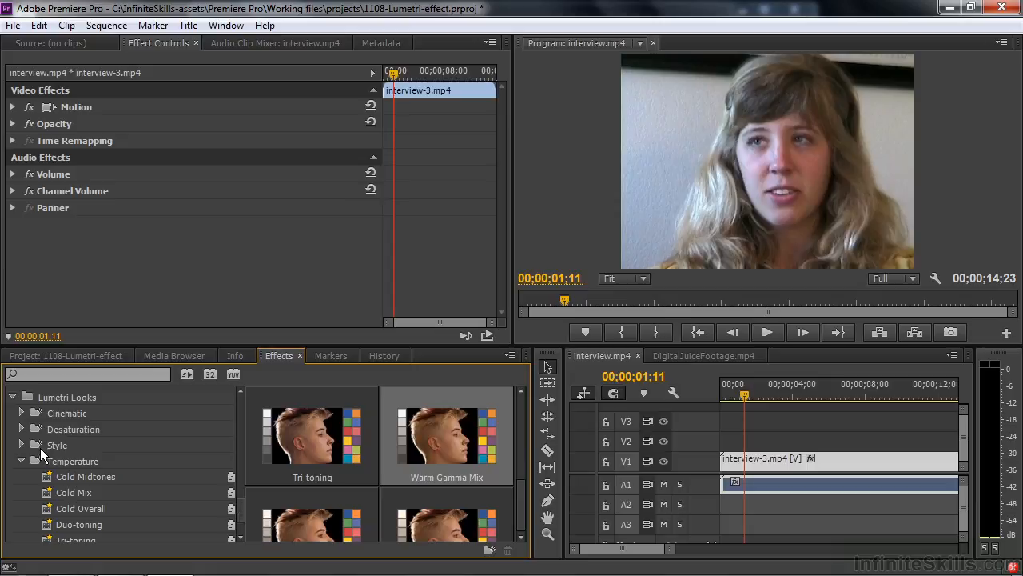
{"action": "left_click", "coordinate": [40, 447]}
{"action": "scroll", "coordinate": [524, 472], "scroll_direction": "down", "scroll_amount": 3}
{"action": "left_click_drag", "start_coordinate": [525, 472], "coordinate": [523, 414]}
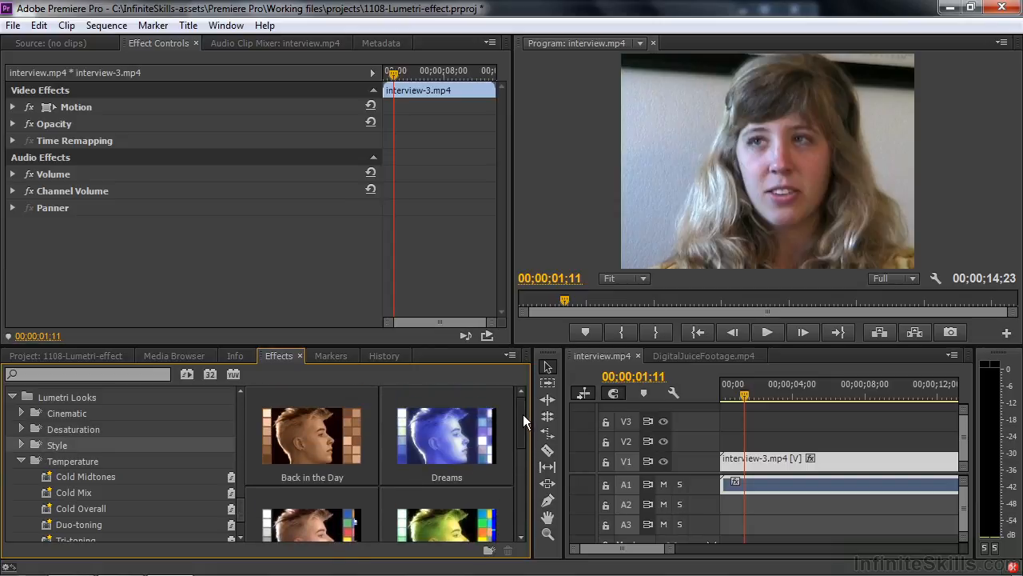
{"action": "double_click", "coordinate": [435, 435]}
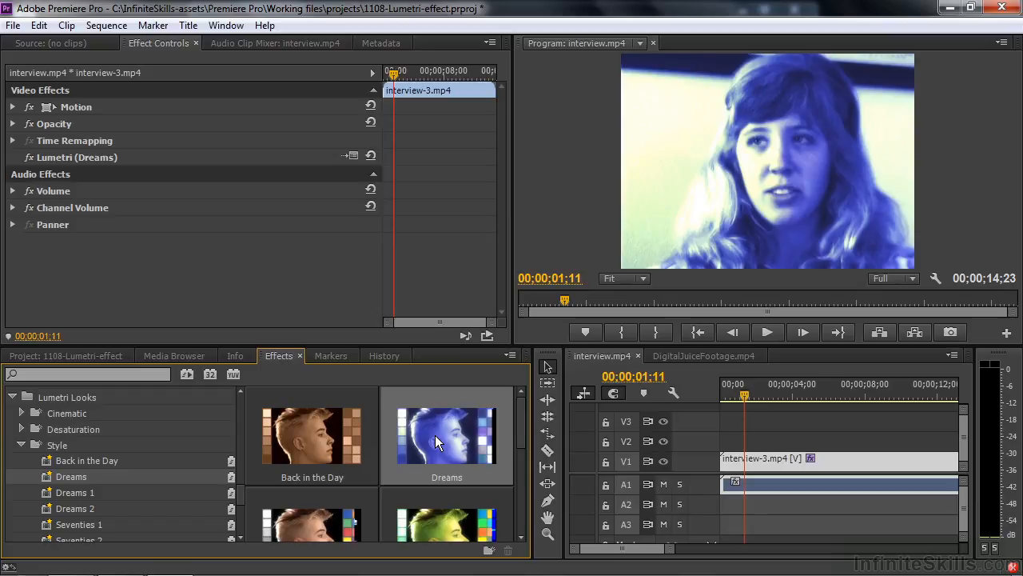
Create a 720 × 480 adjustment layer at 29.97fps Drop-Frame and place it on V2, extended over most of interview-3.mp4
{"action": "left_click", "coordinate": [75, 358]}
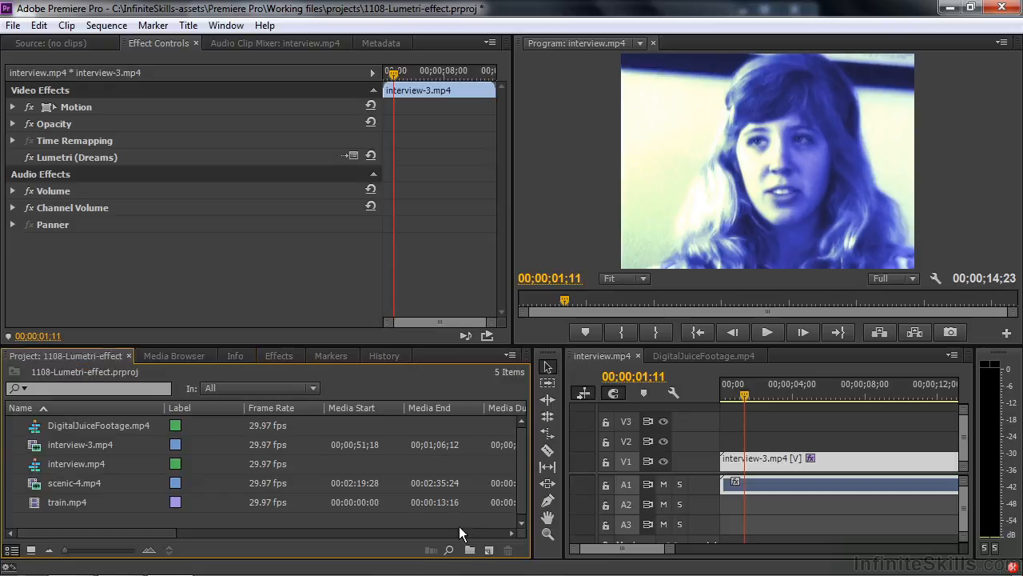
{"action": "left_click", "coordinate": [488, 550]}
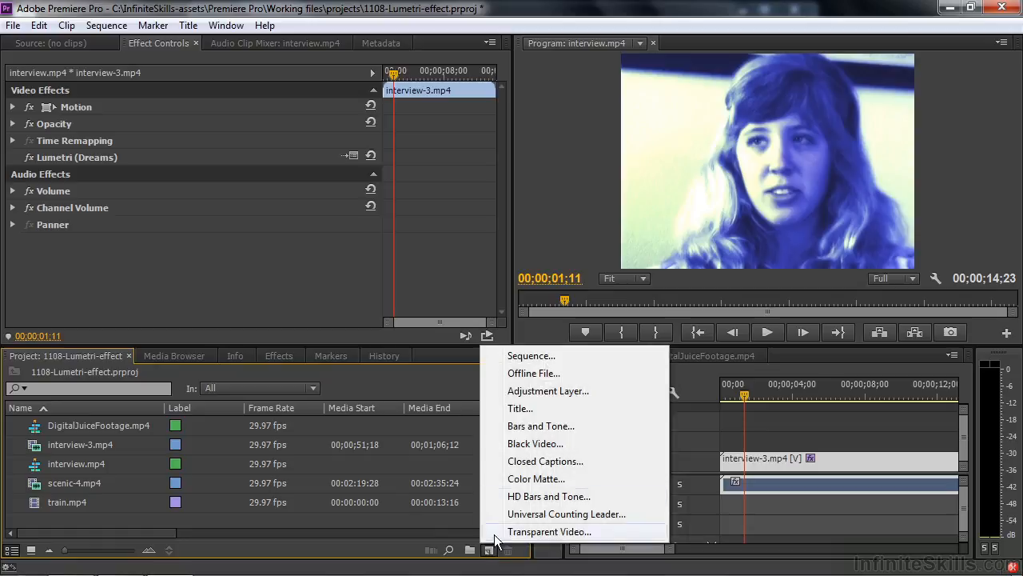
{"action": "left_click", "coordinate": [552, 391]}
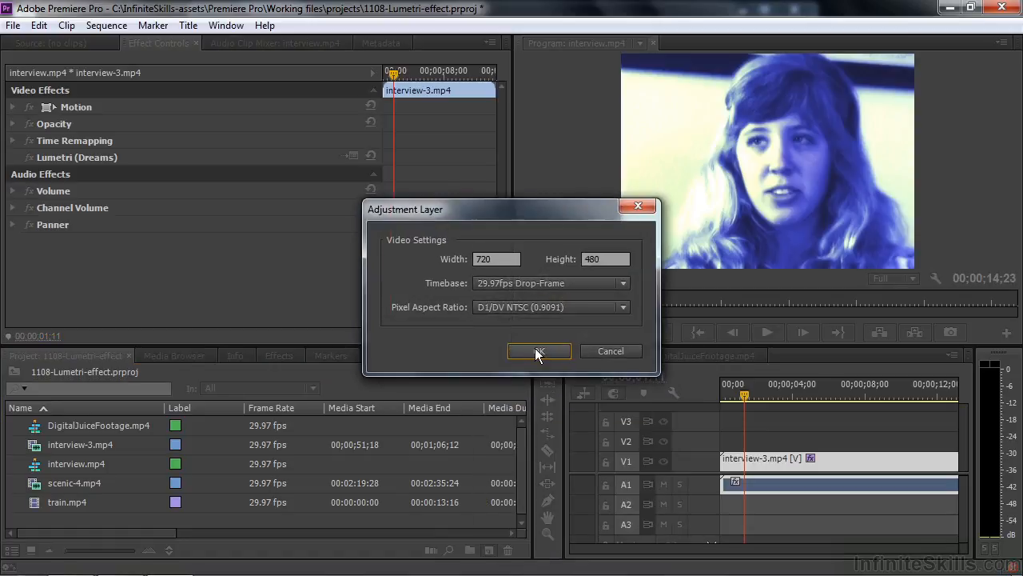
{"action": "left_click", "coordinate": [537, 352]}
{"action": "left_click_drag", "start_coordinate": [298, 466], "coordinate": [941, 441]}
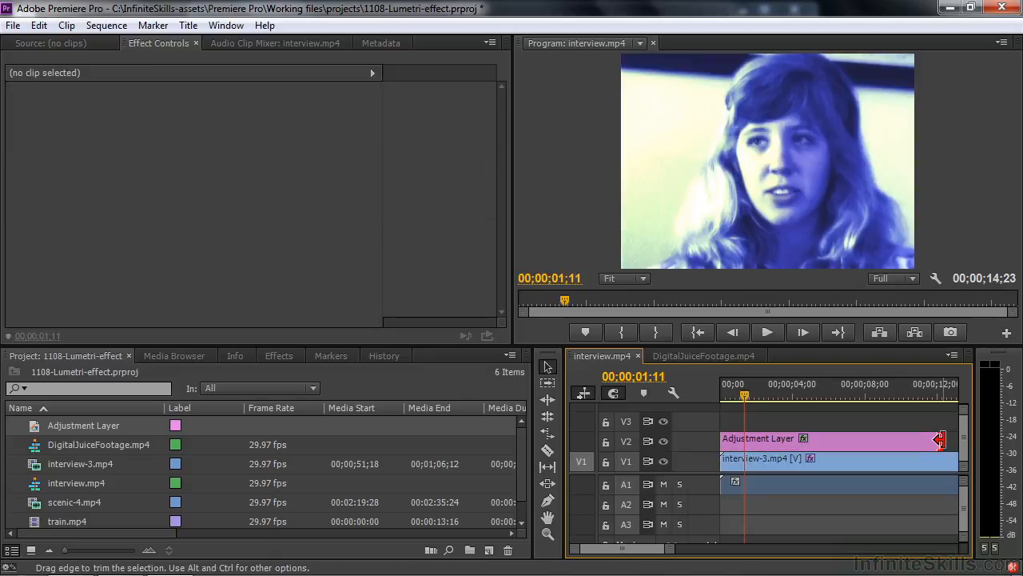
Remove the Dreams look from interview-3.mp4 and apply it to the adjustment layer on V2 instead
{"action": "left_click", "coordinate": [827, 463]}
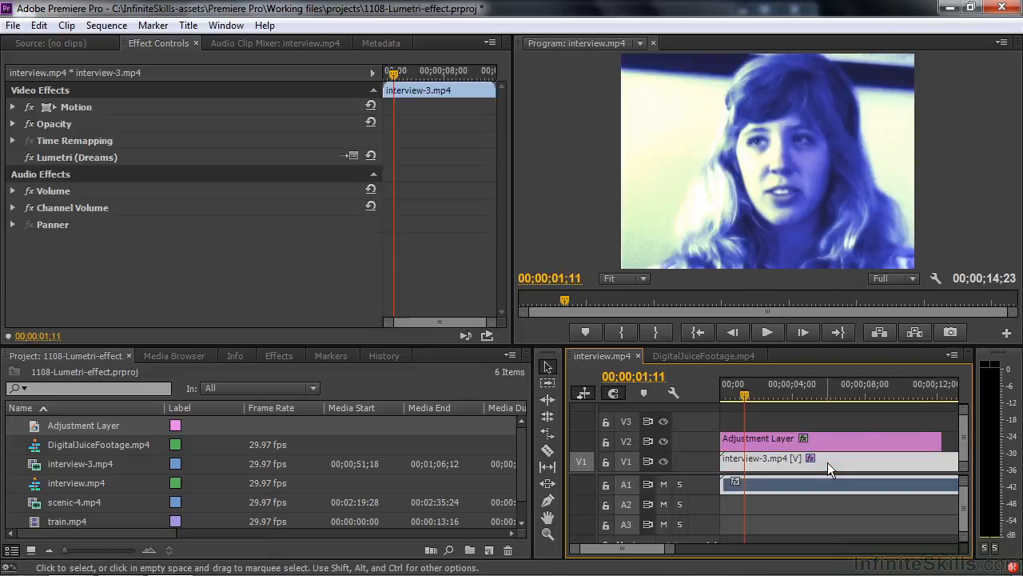
{"action": "left_click", "coordinate": [47, 161]}
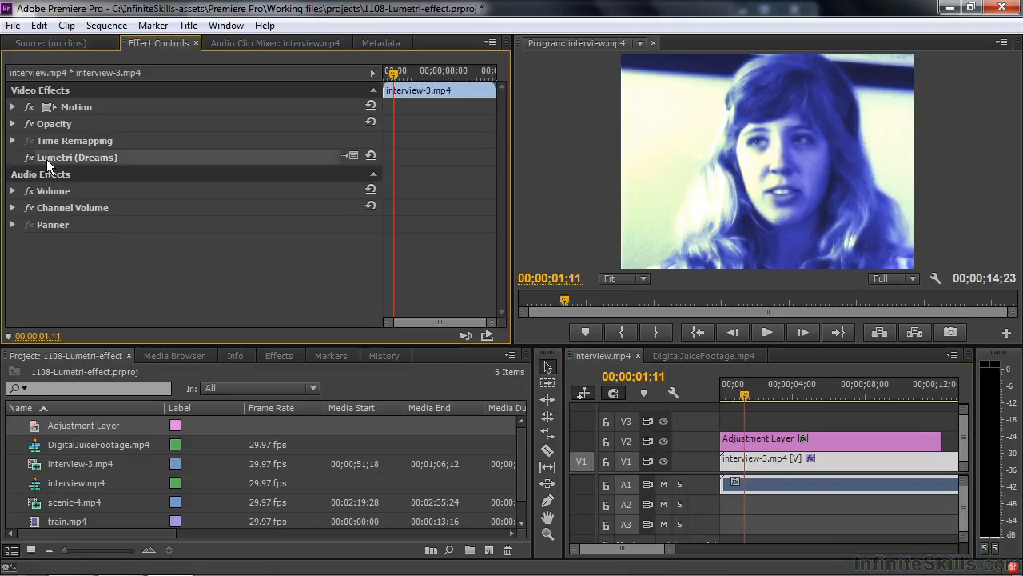
{"action": "key", "text": "Delete"}
{"action": "left_click", "coordinate": [277, 356]}
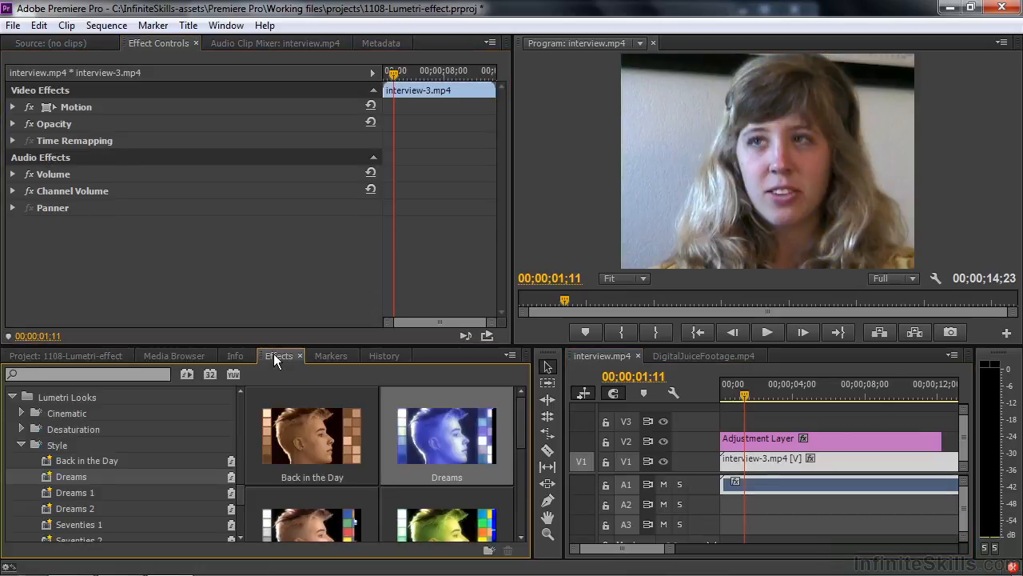
{"action": "left_click", "coordinate": [779, 441]}
{"action": "double_click", "coordinate": [451, 438]}
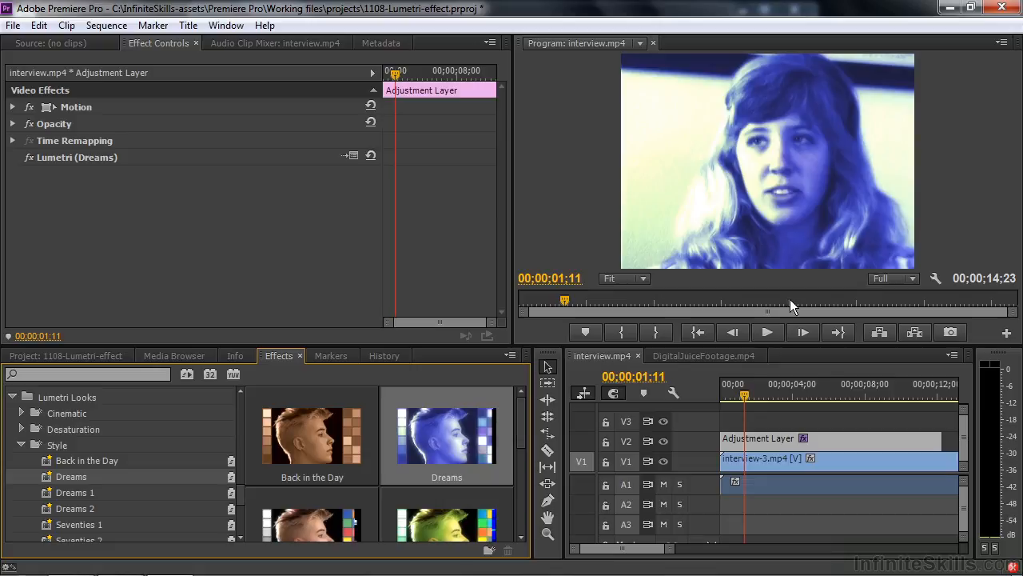
Set the adjustment layer's blend mode to Linear Burn and lower its opacity to about 46%
{"action": "left_click", "coordinate": [13, 124]}
{"action": "mouse_move", "coordinate": [214, 140]}
{"action": "left_mouse_down"}
{"action": "mouse_move", "coordinate": [134, 141]}
{"action": "mouse_move", "coordinate": [215, 141]}
{"action": "left_mouse_up"}
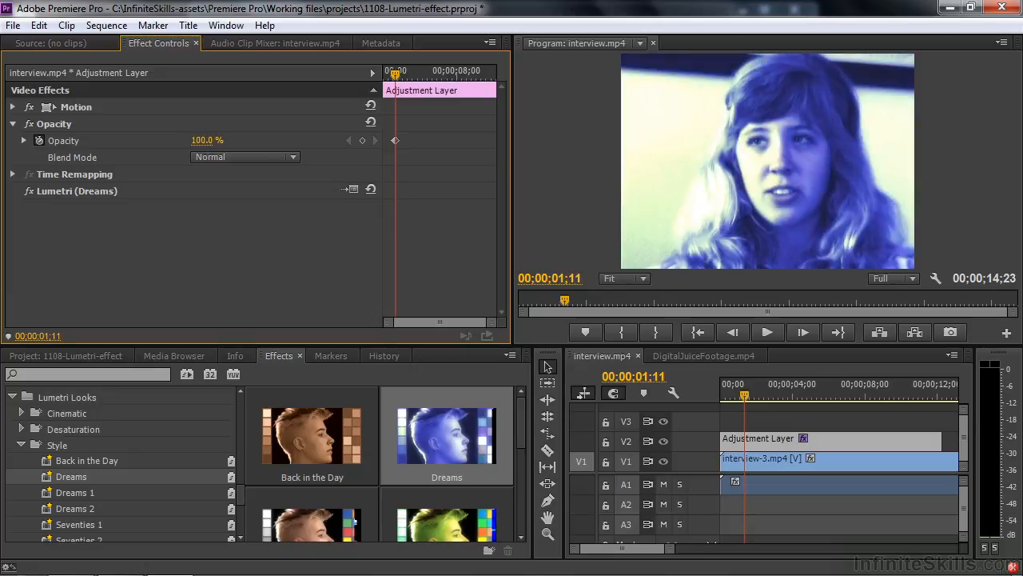
{"action": "left_click", "coordinate": [292, 158]}
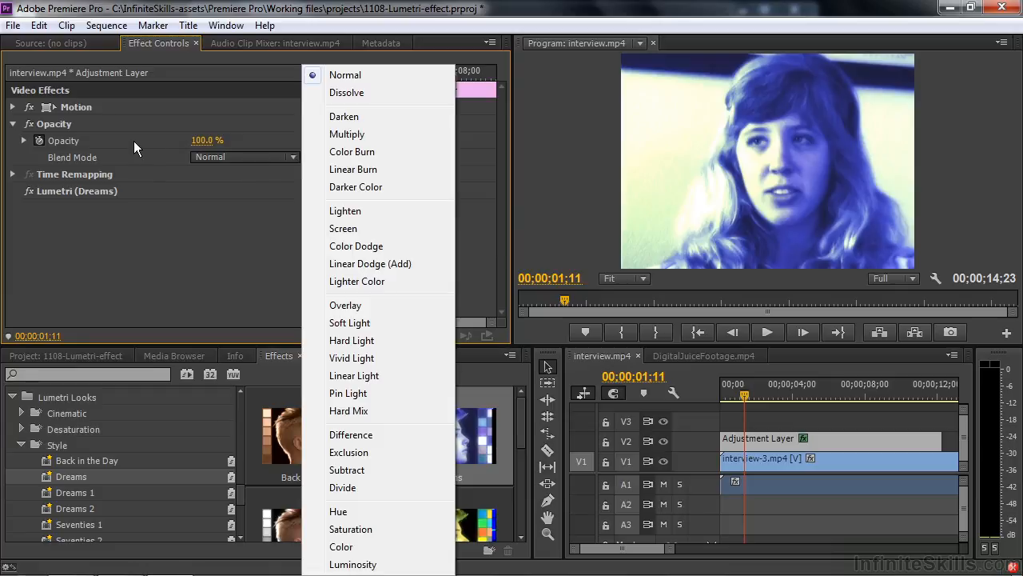
{"action": "left_click", "coordinate": [360, 169]}
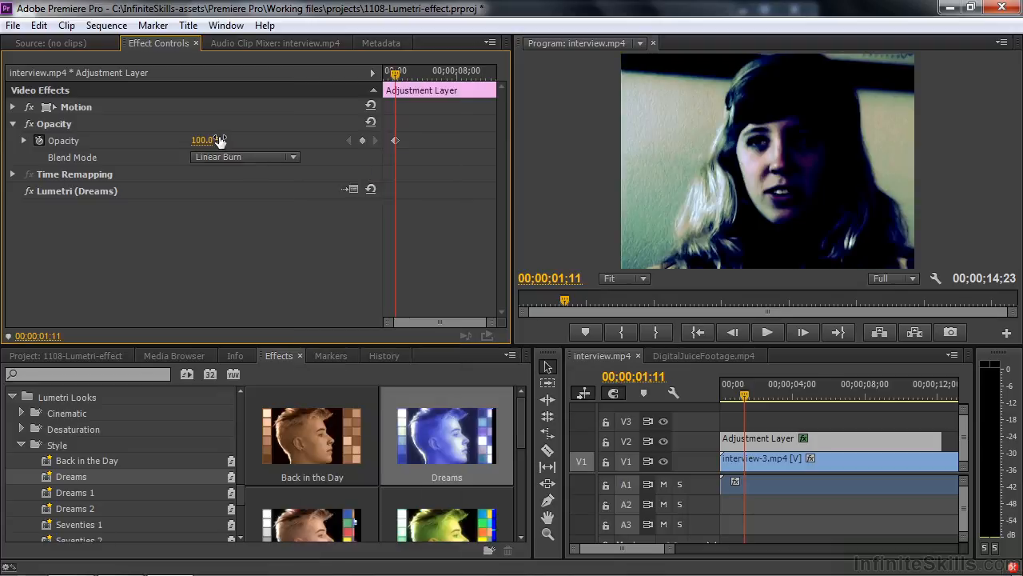
{"action": "mouse_move", "coordinate": [202, 141]}
{"action": "left_mouse_down"}
{"action": "mouse_move", "coordinate": [120, 142]}
{"action": "mouse_move", "coordinate": [208, 144]}
{"action": "left_mouse_up"}
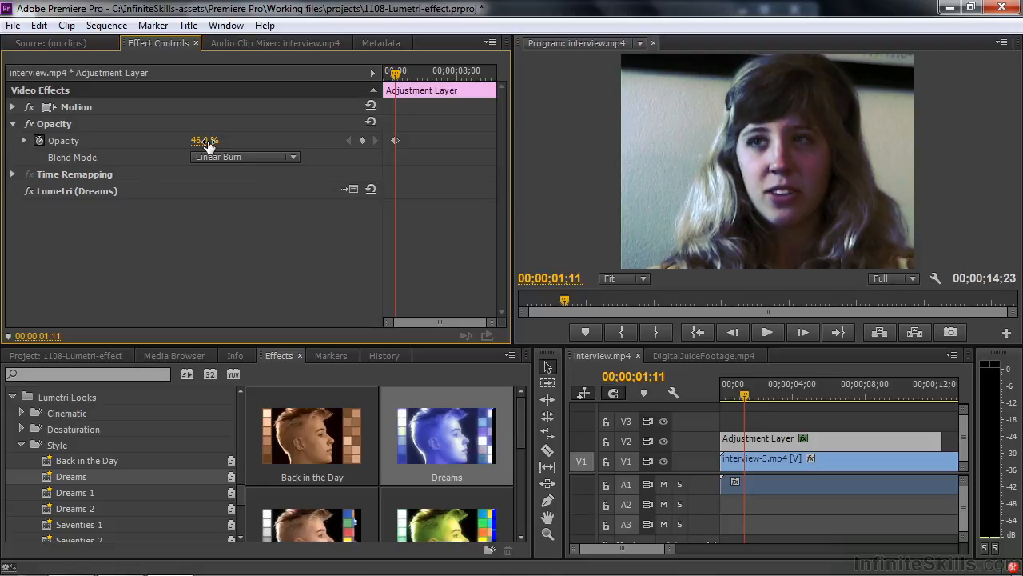
In the DigitalJuiceFootage.mp4 sequence, show the frame at 00:00:08:00 and apply the Warm Gamma Mix look to scenic-4.mp4
{"action": "left_click", "coordinate": [689, 352]}
{"action": "mouse_move", "coordinate": [774, 394]}
{"action": "left_mouse_down"}
{"action": "mouse_move", "coordinate": [757, 392]}
{"action": "mouse_move", "coordinate": [812, 390]}
{"action": "mouse_move", "coordinate": [783, 397]}
{"action": "left_mouse_up"}
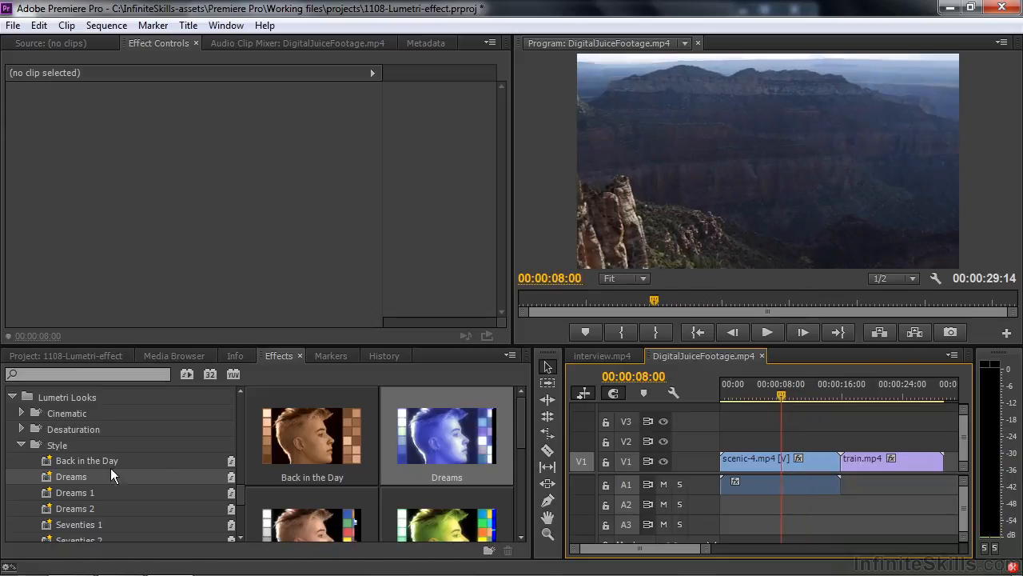
{"action": "left_click", "coordinate": [24, 443]}
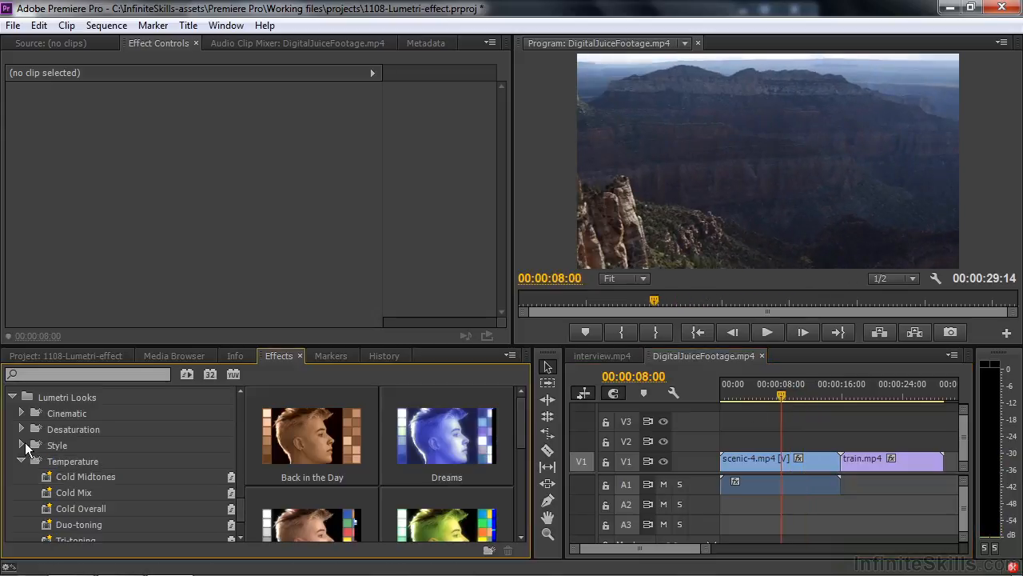
{"action": "left_click", "coordinate": [67, 459]}
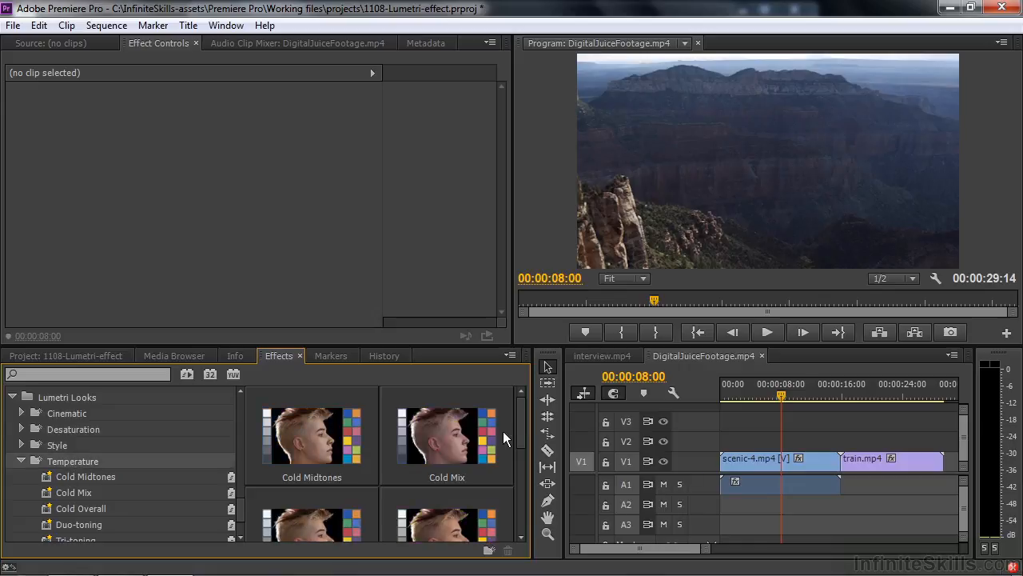
{"action": "left_click_drag", "start_coordinate": [519, 422], "coordinate": [526, 479]}
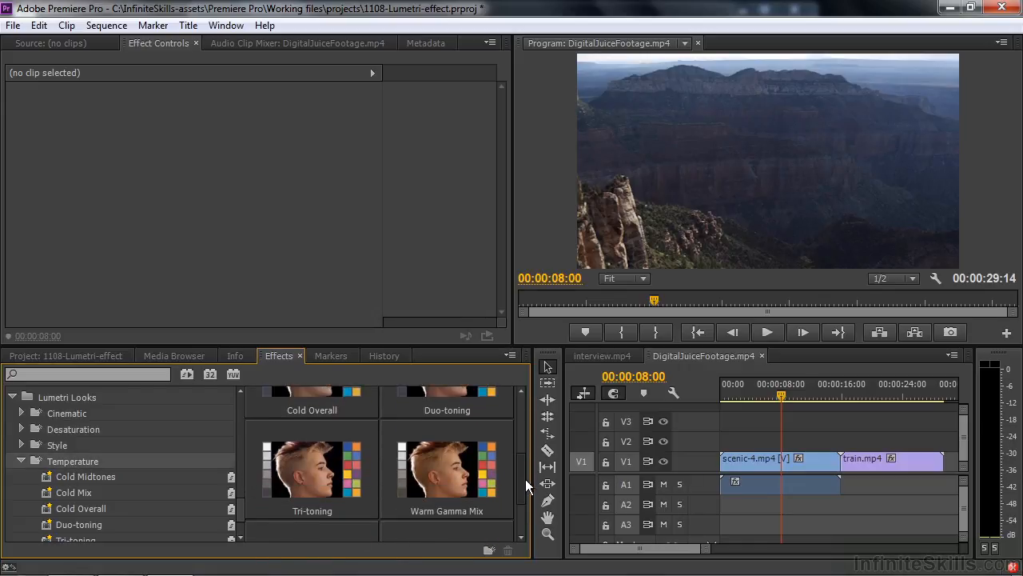
{"action": "left_click_drag", "start_coordinate": [432, 471], "coordinate": [740, 465]}
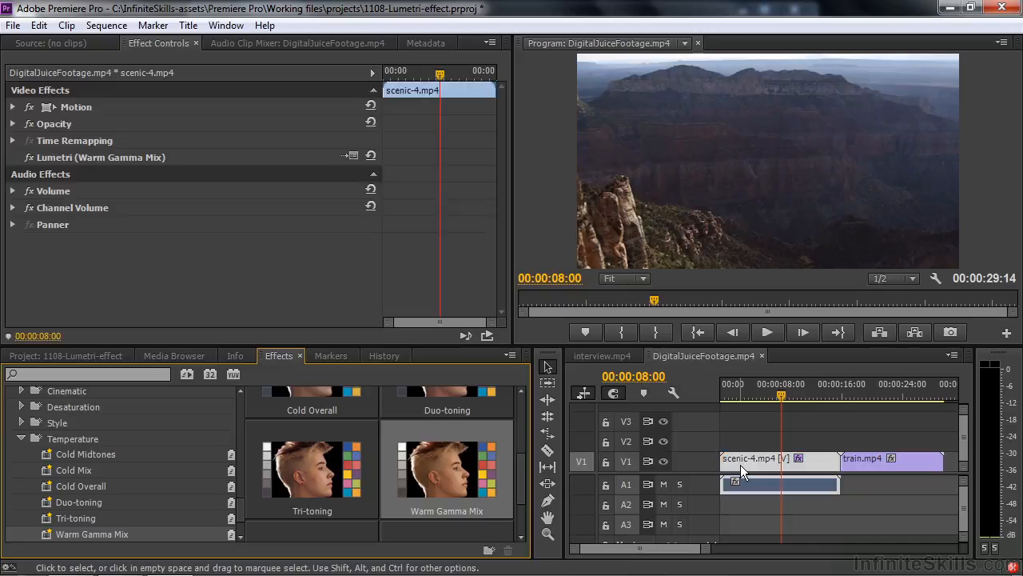
Compare scenic-4.mp4 with and without the look, and stack two more Warm Gamma Mix looks on it
{"action": "left_click", "coordinate": [28, 158]}
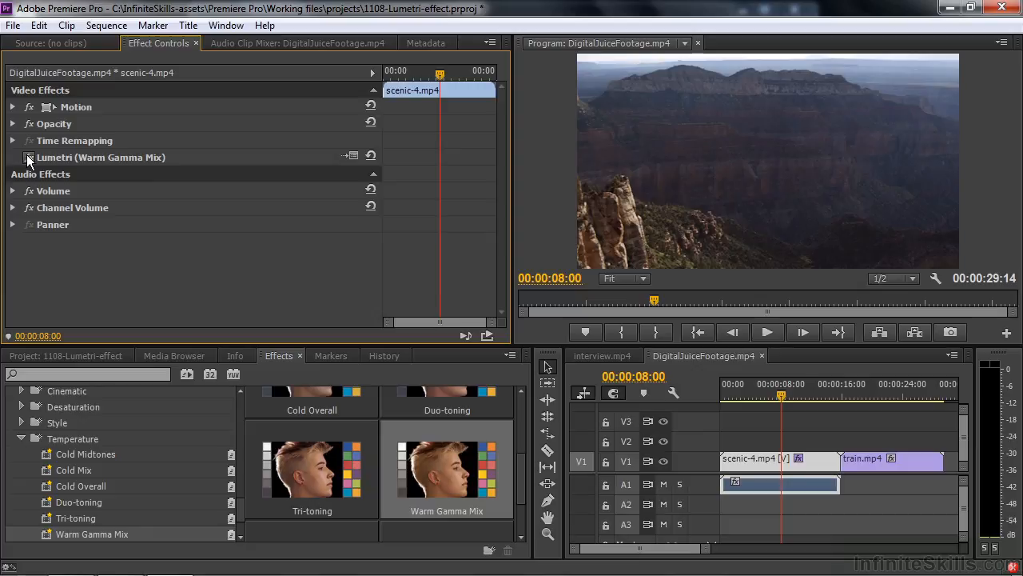
{"action": "double_click", "coordinate": [424, 458]}
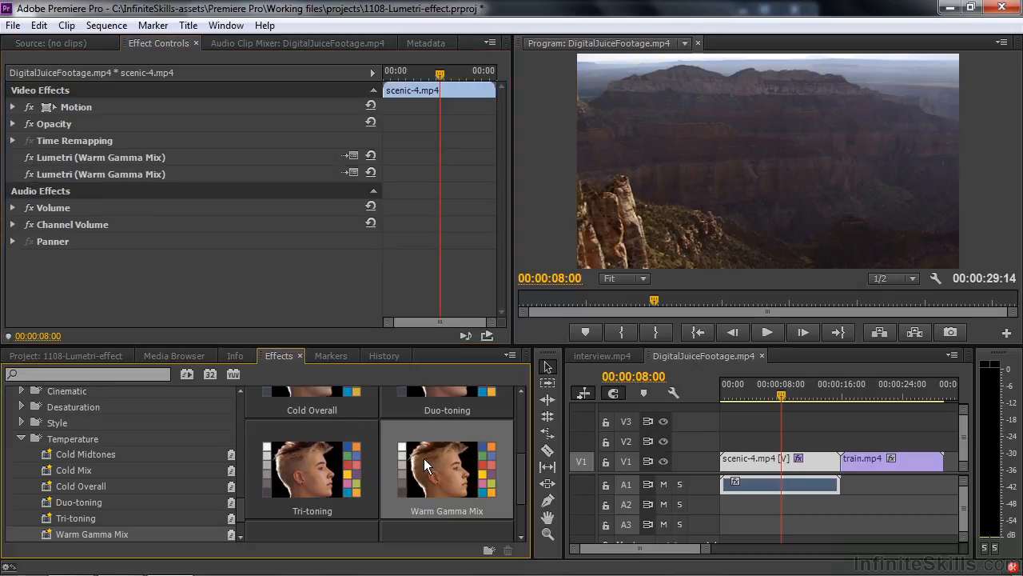
{"action": "double_click", "coordinate": [431, 467]}
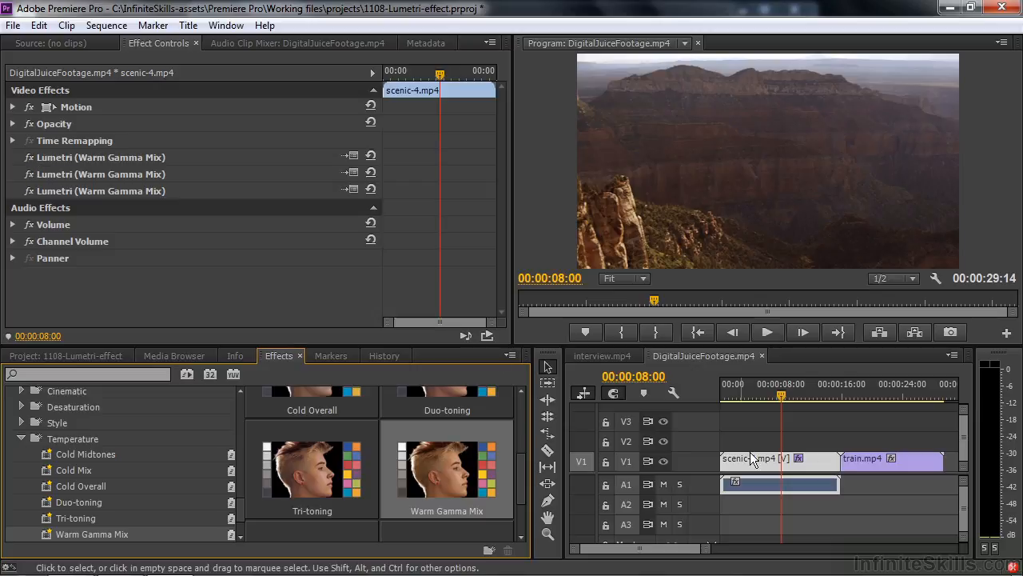
Move the playhead to 00:00:23:01 and apply the Bleach Bypass 1 look from the Cinematic folder to train.mp4
{"action": "left_click_drag", "start_coordinate": [782, 394], "coordinate": [897, 410]}
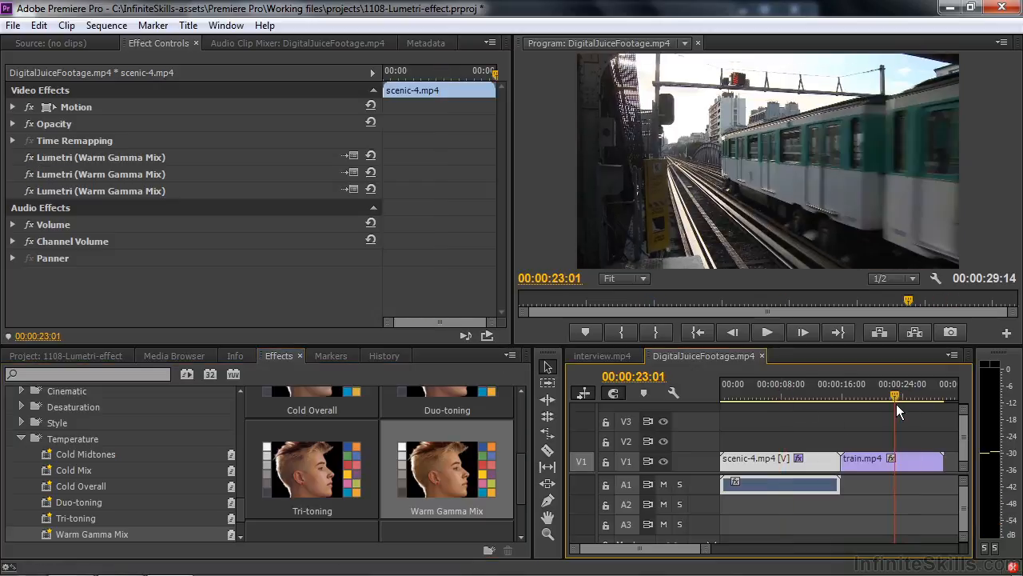
{"action": "left_click_drag", "start_coordinate": [524, 490], "coordinate": [522, 440]}
{"action": "left_click", "coordinate": [22, 439]}
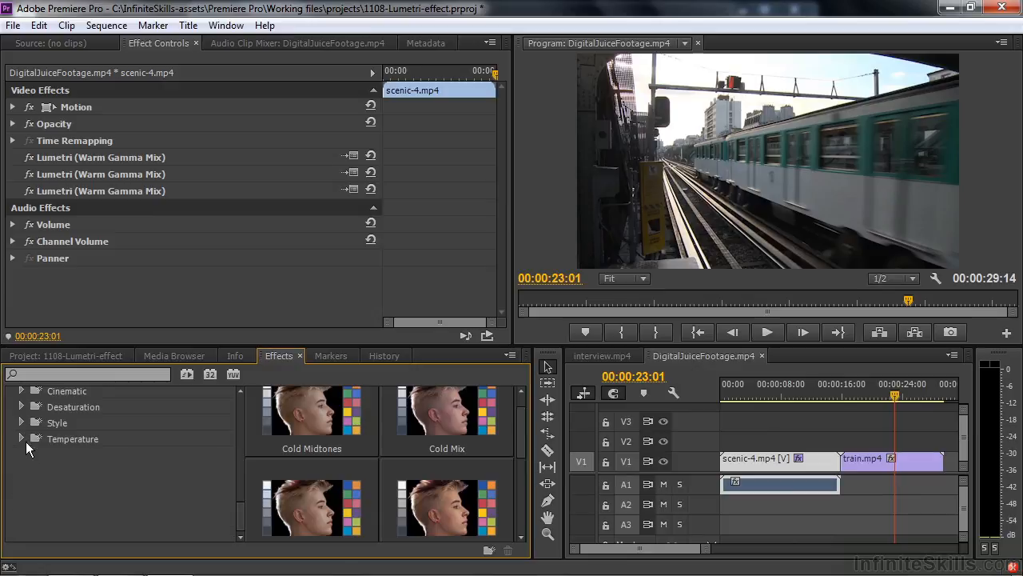
{"action": "left_click", "coordinate": [21, 391]}
{"action": "left_click", "coordinate": [49, 407]}
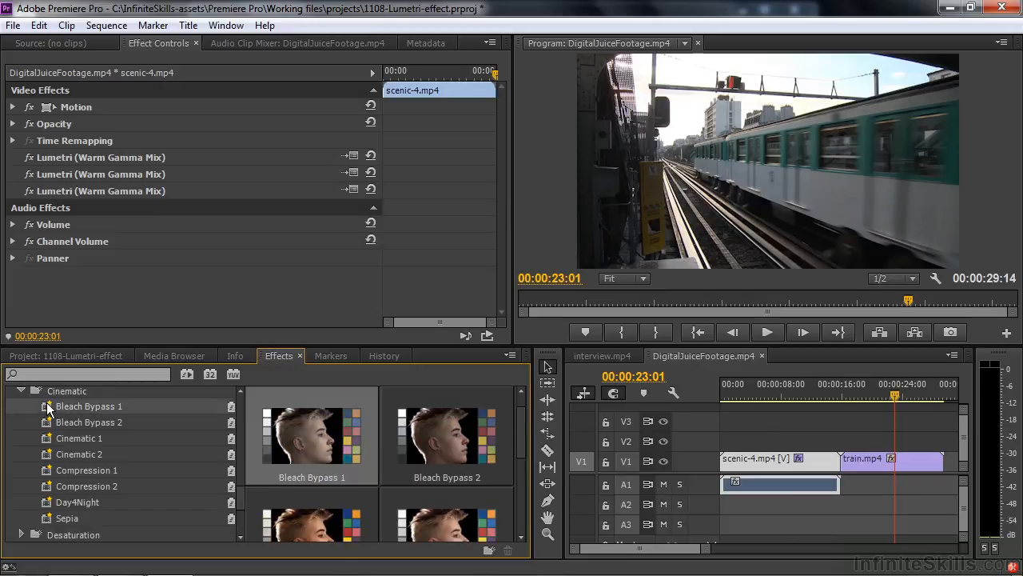
{"action": "left_click_drag", "start_coordinate": [48, 409], "coordinate": [876, 465]}
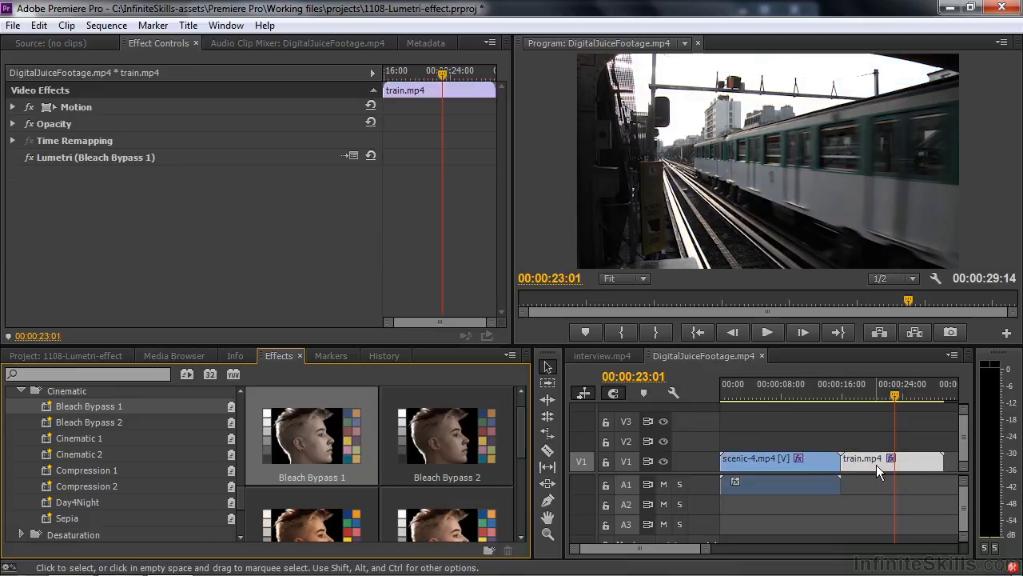